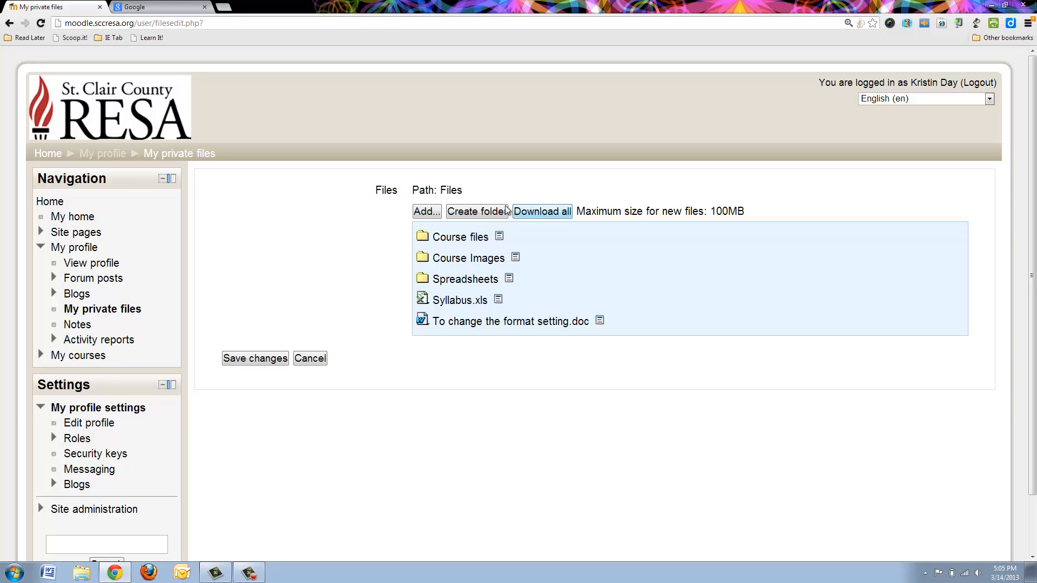
- Create a folder named "Course Images" in the top level of the private files
click(480, 213)
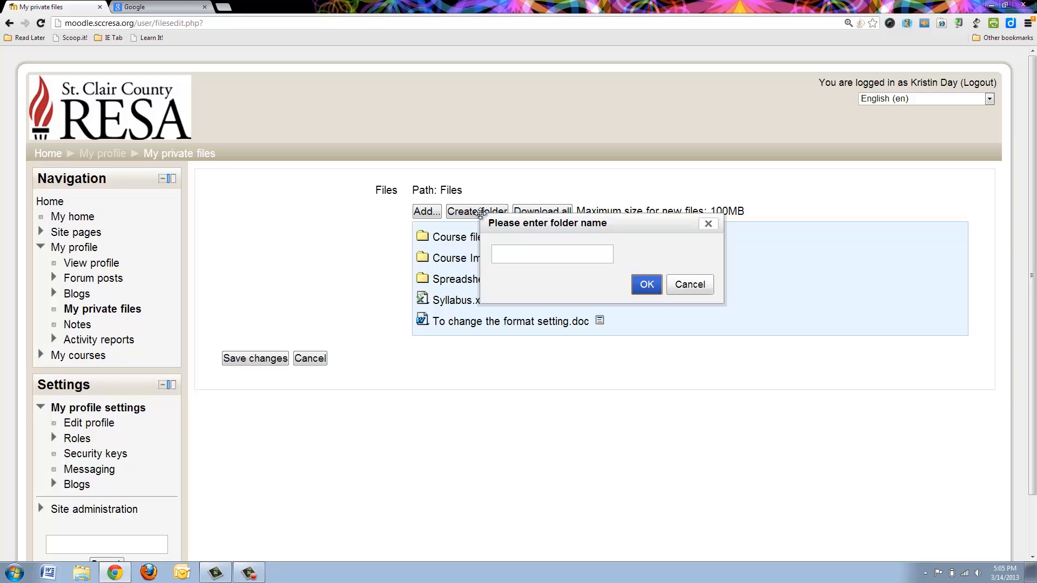
click(512, 257)
text(Course )
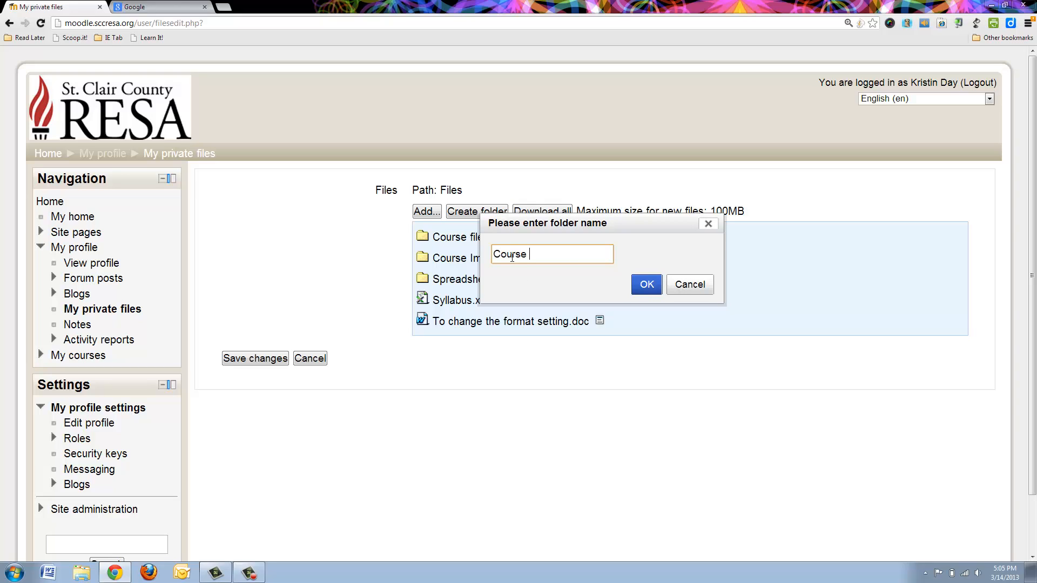
text(Images)
click(646, 285)
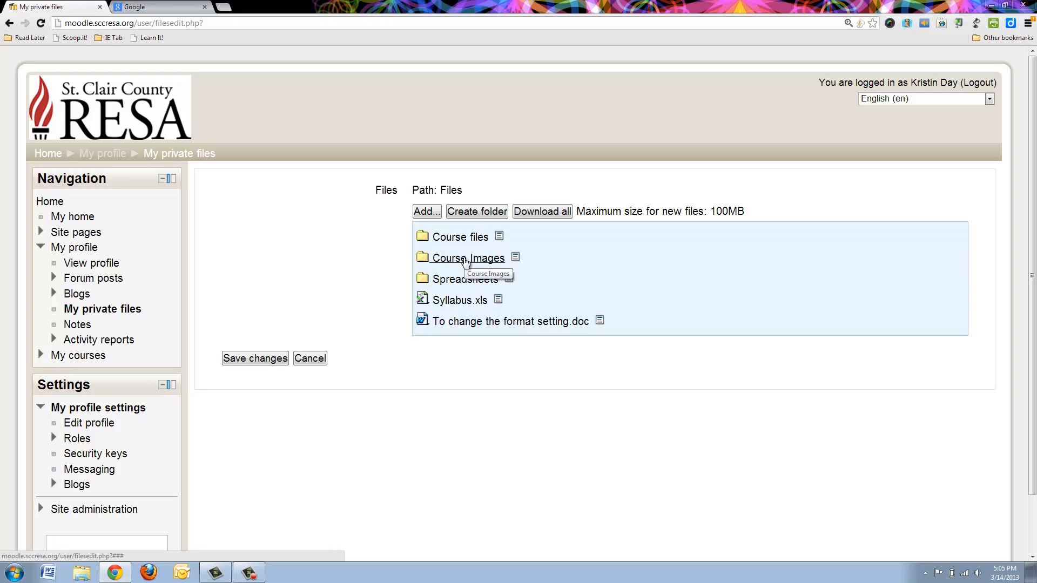
- Upload Chrysanthemum.jpg and Koala.jpg from the Sample Pictures library into the Course Images folder
click(465, 262)
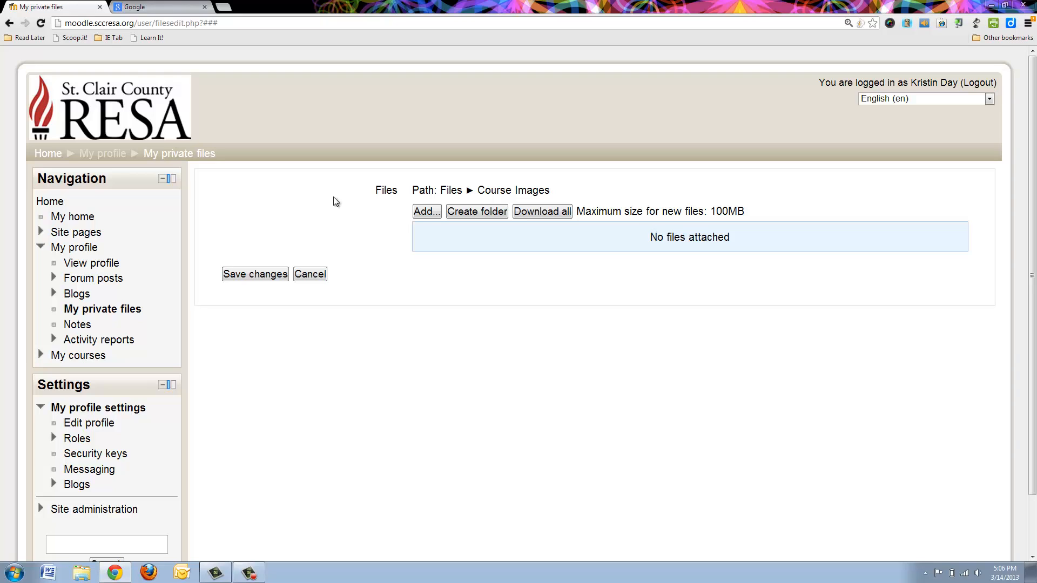
click(425, 214)
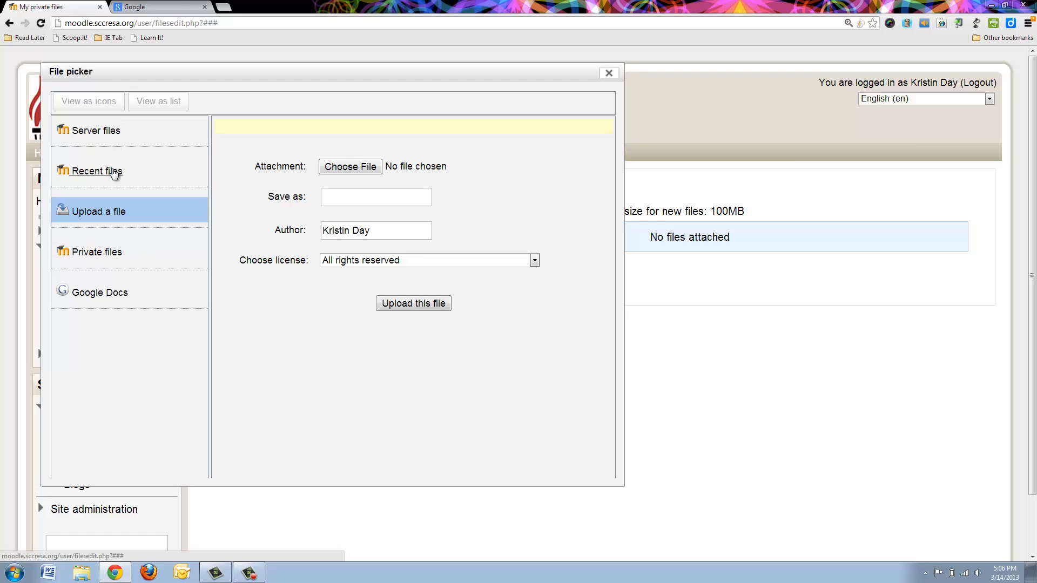
click(102, 216)
click(336, 167)
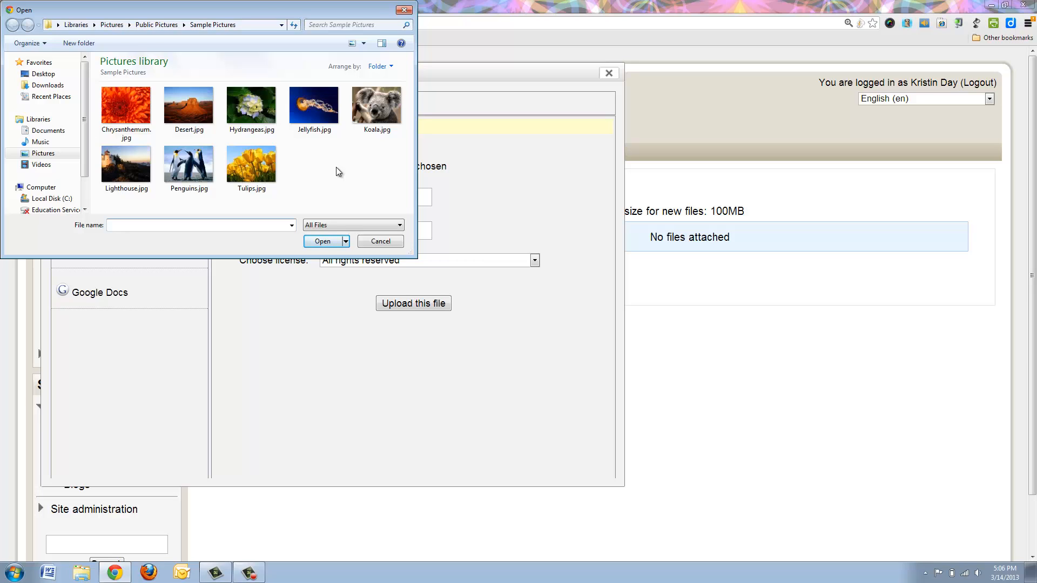
click(111, 103)
click(322, 241)
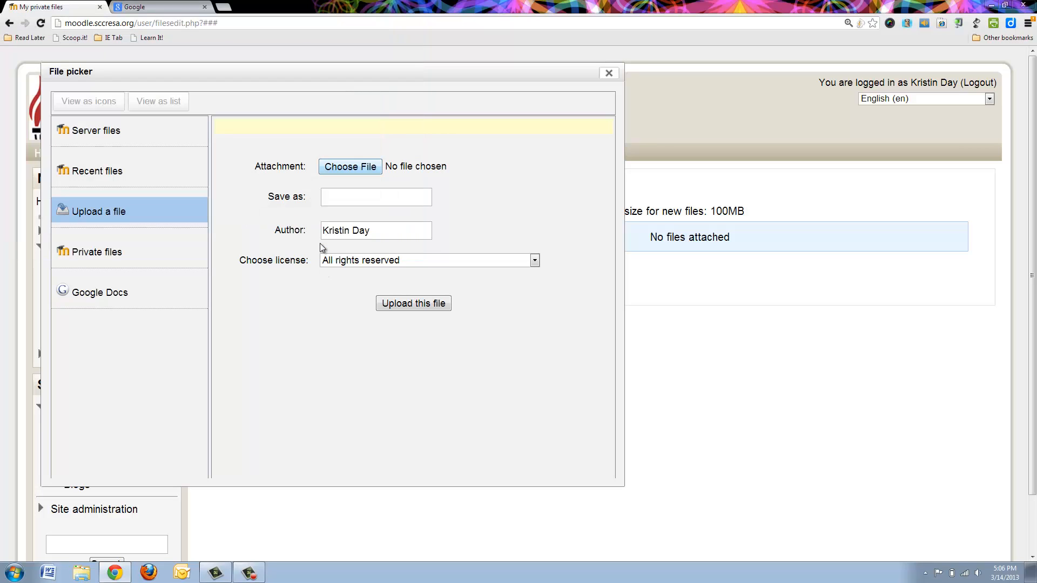
click(385, 303)
click(427, 212)
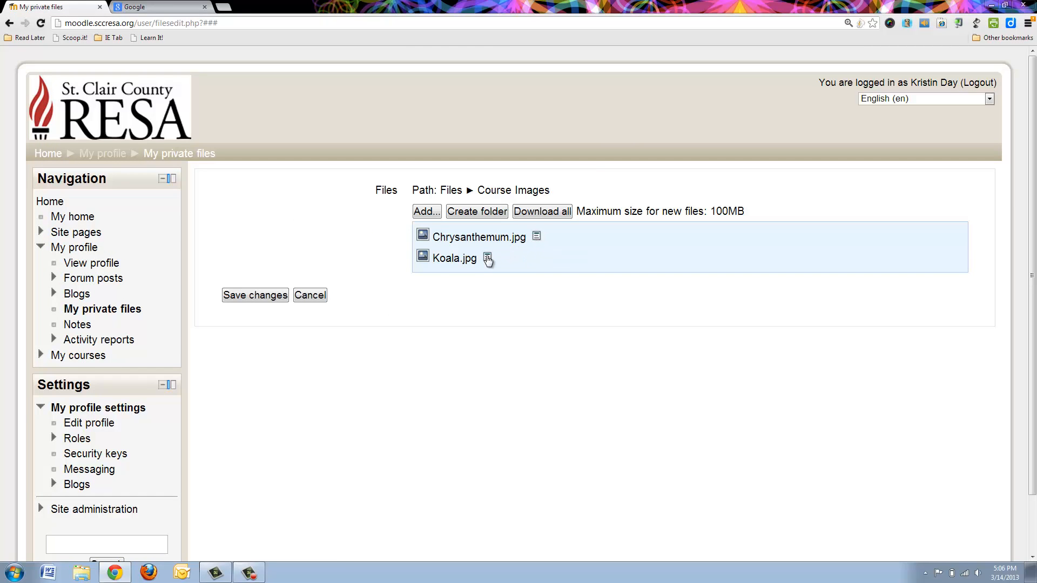
click(537, 237)
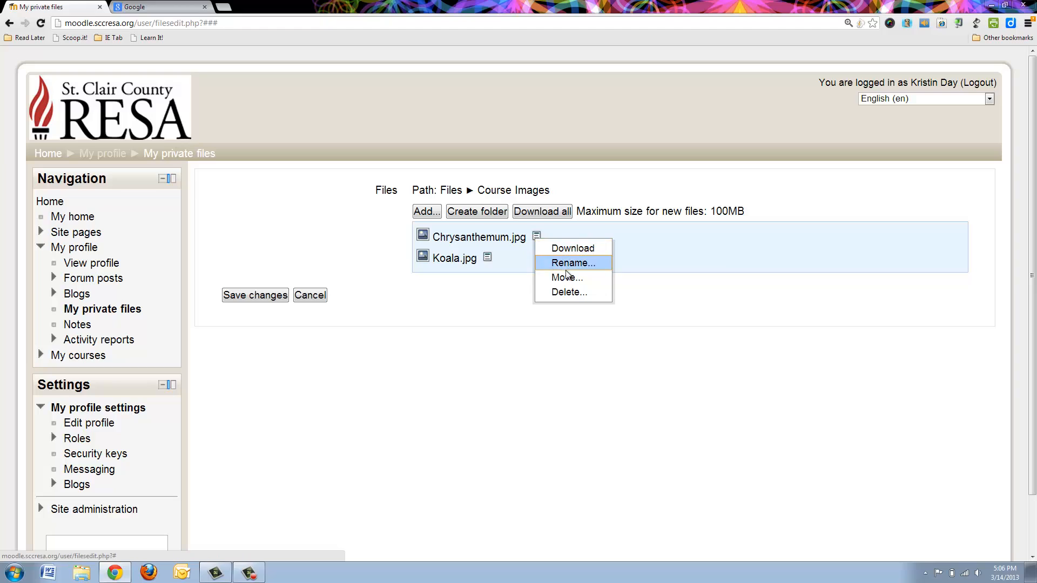
click(507, 306)
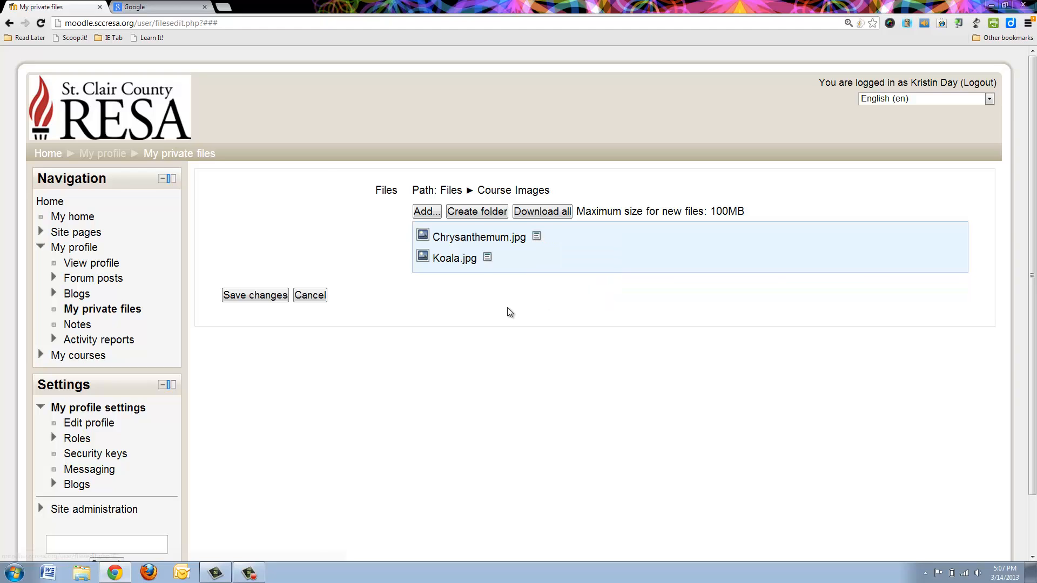
- Create a subfolder named "Unit 1" inside the Course Images folder
click(474, 215)
click(504, 252)
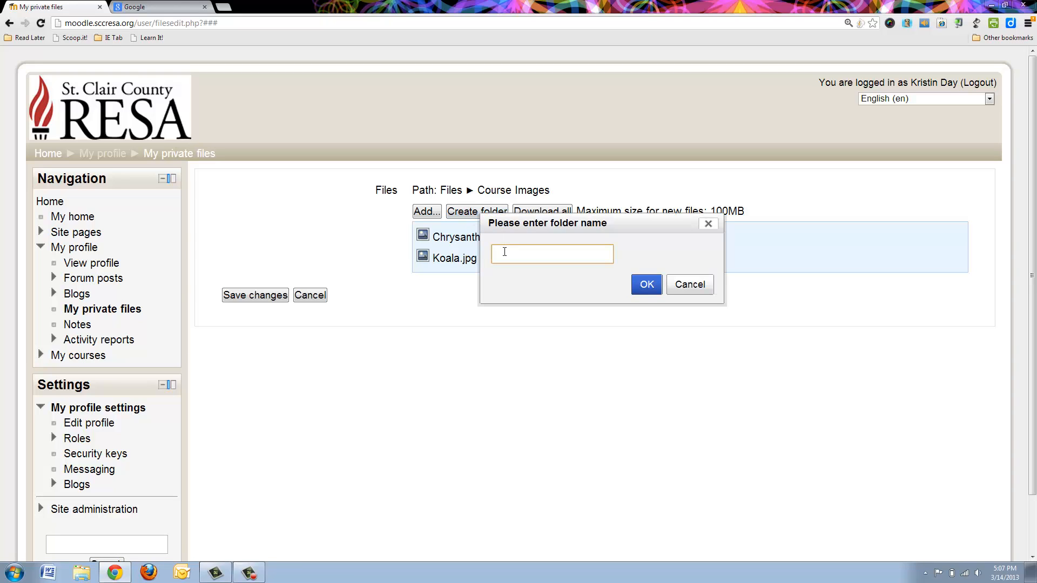
text(Unit 1)
click(648, 285)
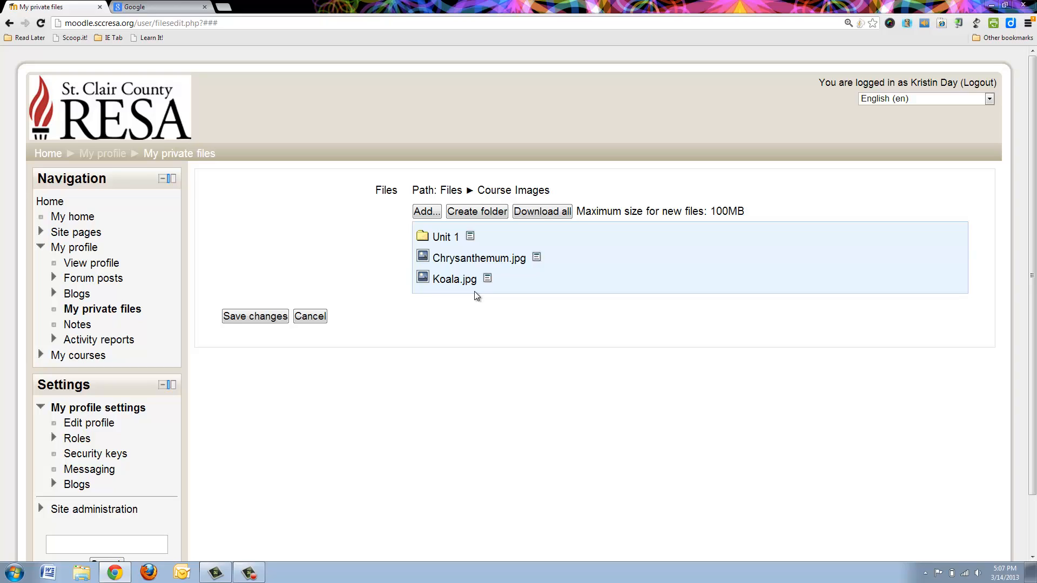
- Return to the top-level Files folder and save the changes to the private files
click(452, 191)
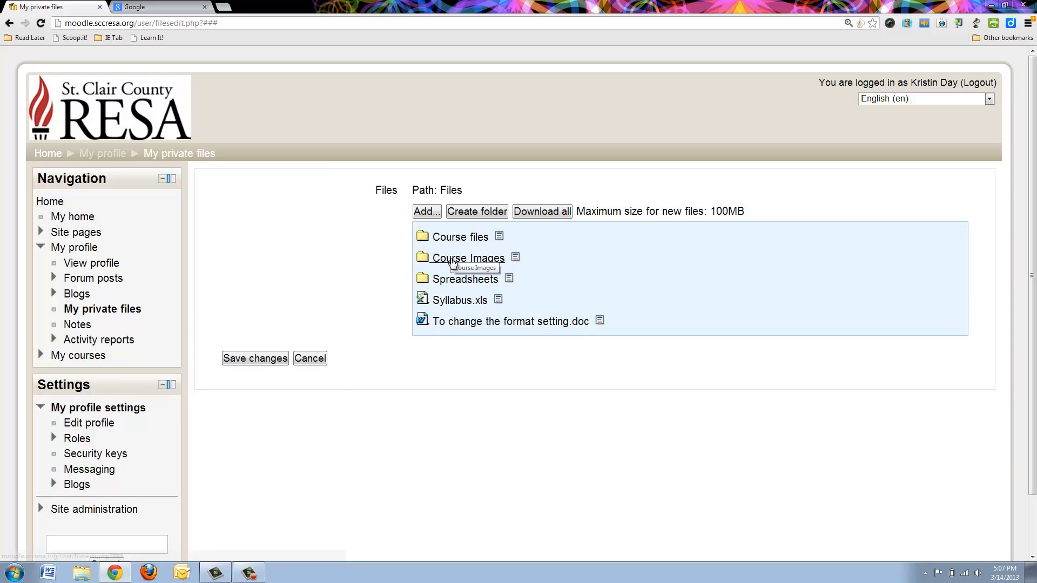
click(515, 257)
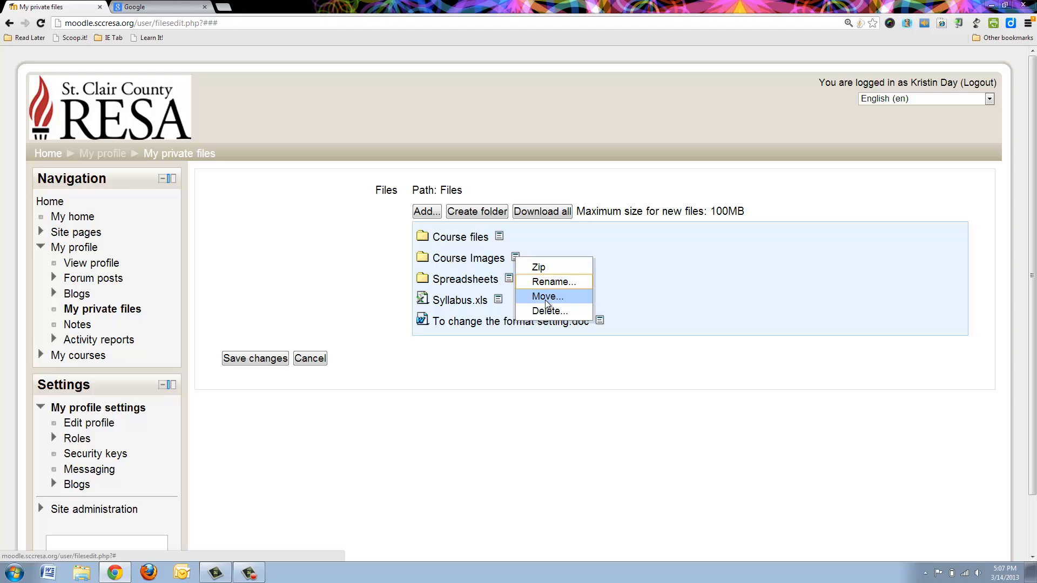
click(478, 357)
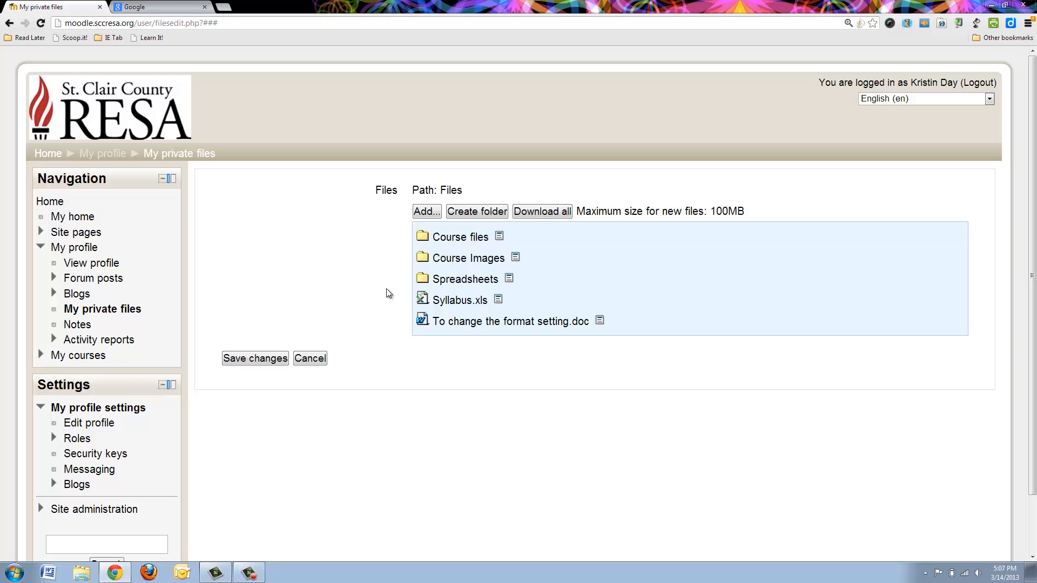
click(277, 360)
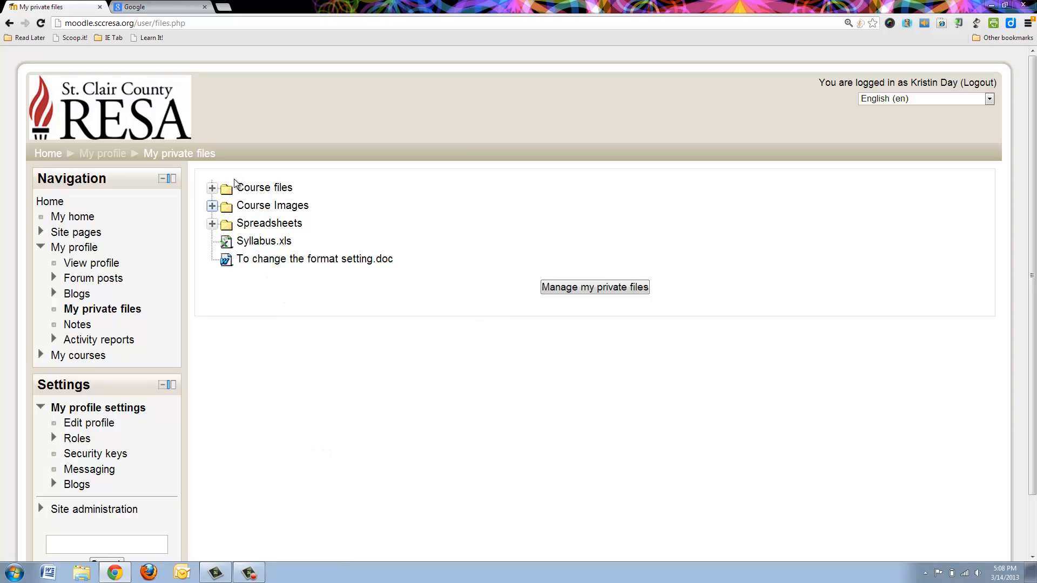
- Inspect the contents of the Course files and Course Images folders, and download Chrysanthemum.jpg from Course Images
click(212, 189)
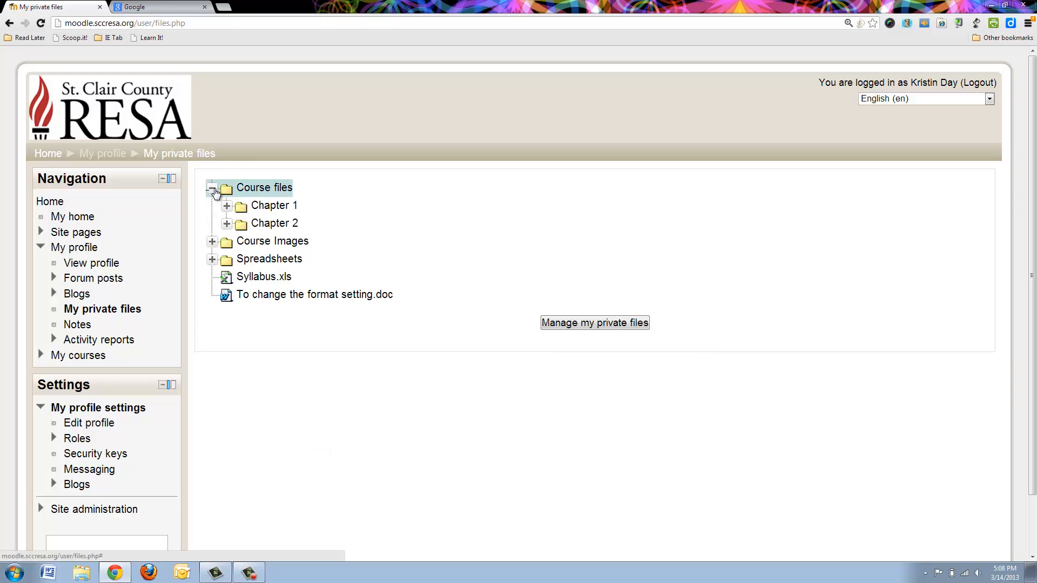
click(212, 189)
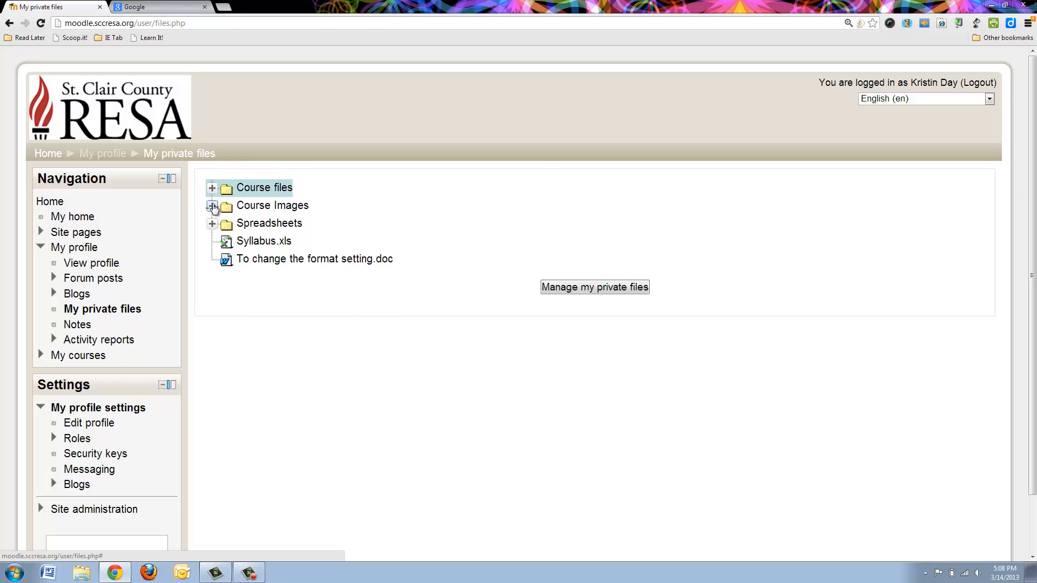
click(213, 207)
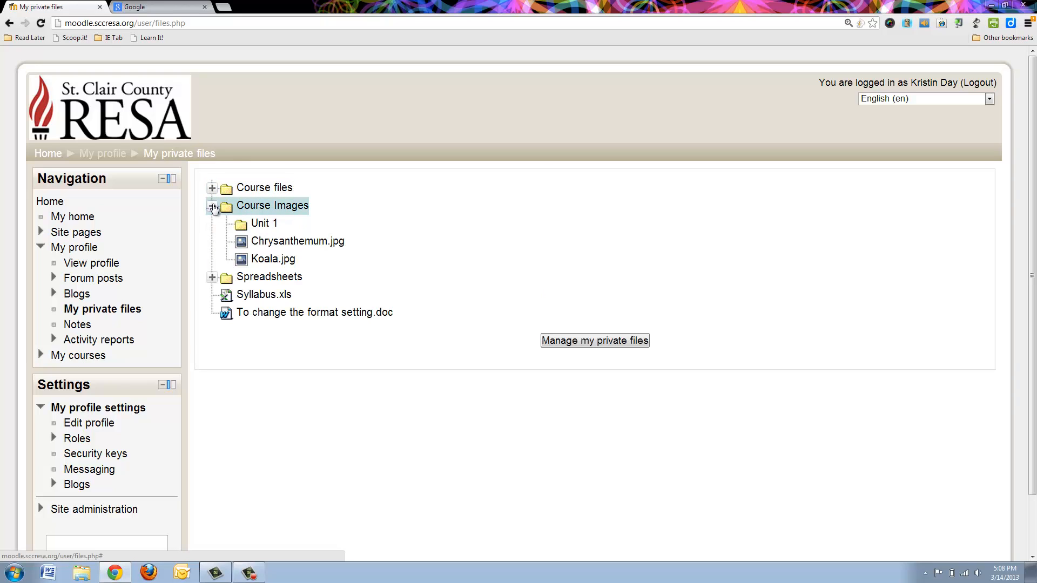
click(261, 243)
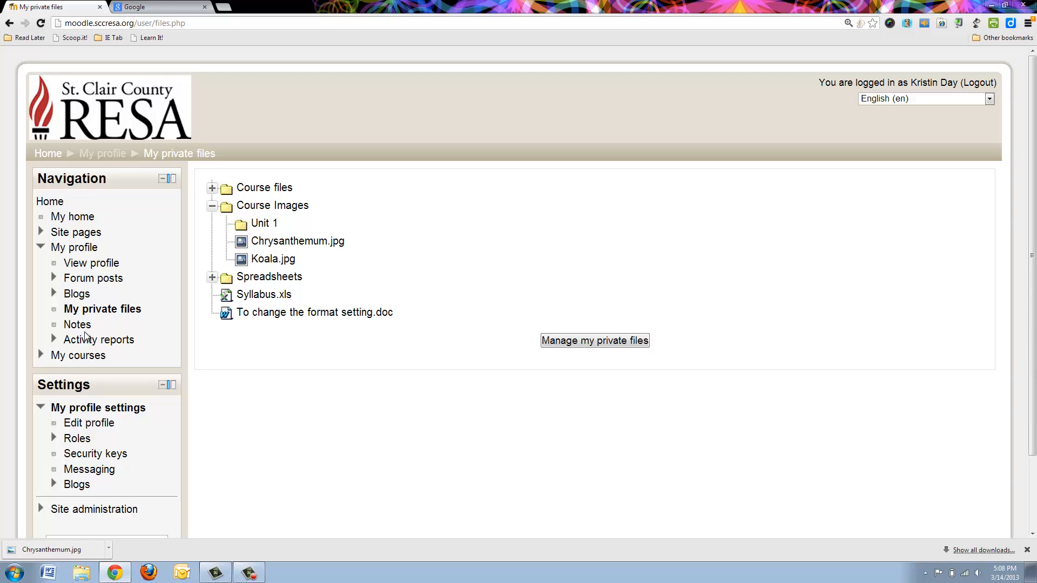
- Open the Home TL course and turn editing on
click(78, 356)
click(79, 372)
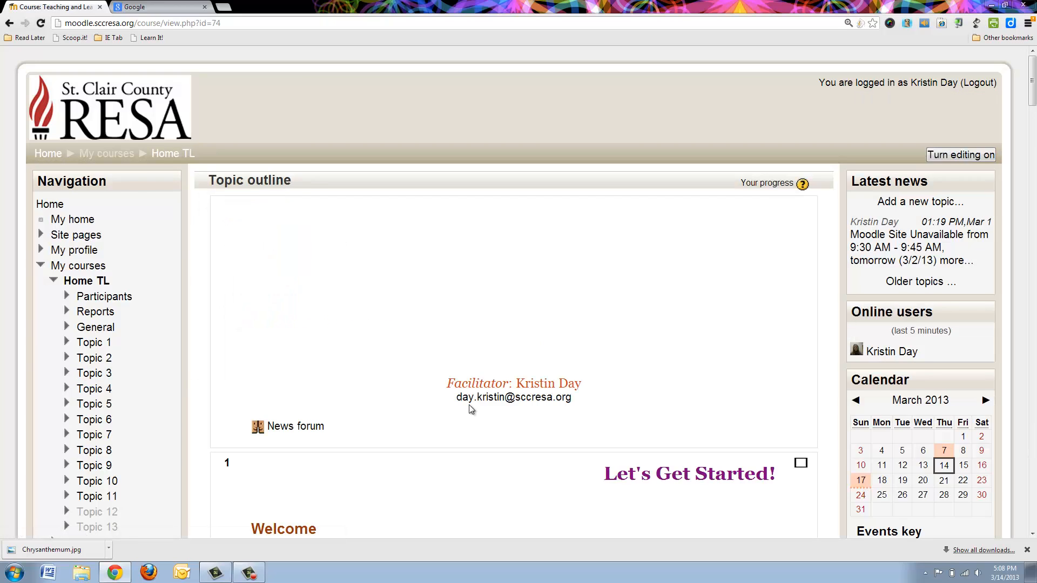
click(983, 156)
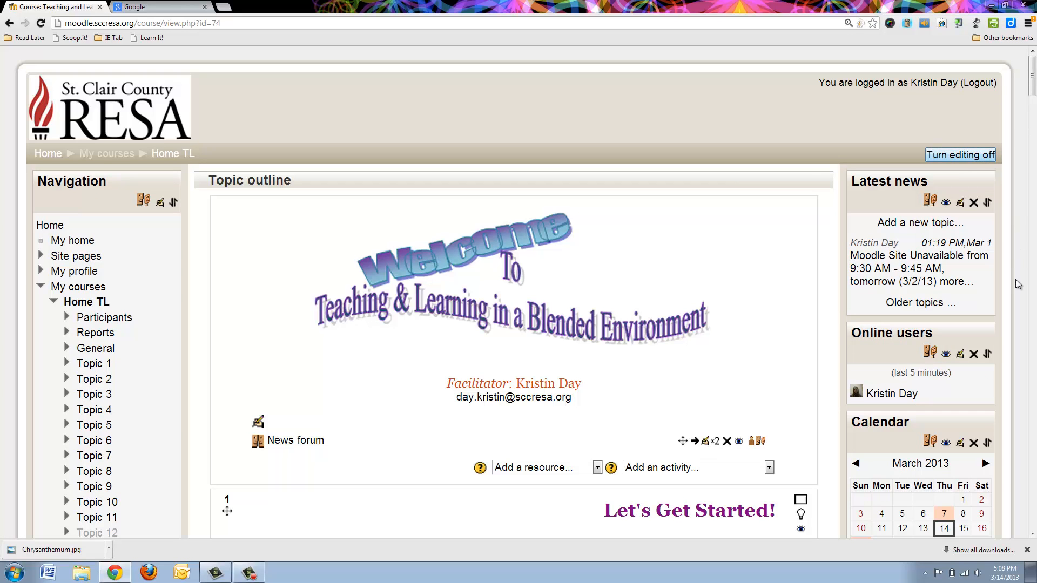
- Start a new File resource in Topic 13 at the end of the course and name it "Kowala"
scroll(1033, 534, down, 15)
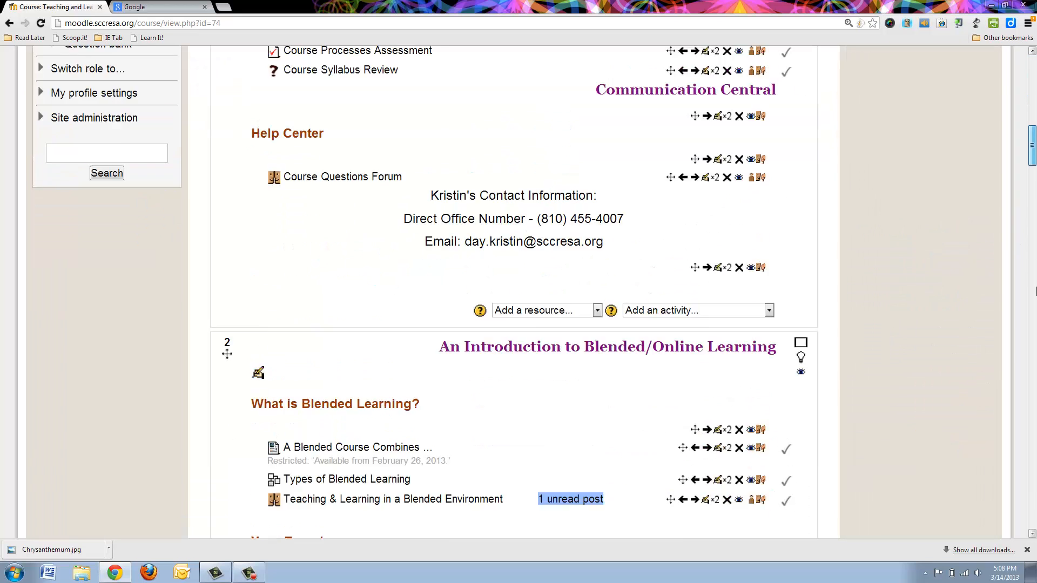
drag(1034, 535, 1033, 566)
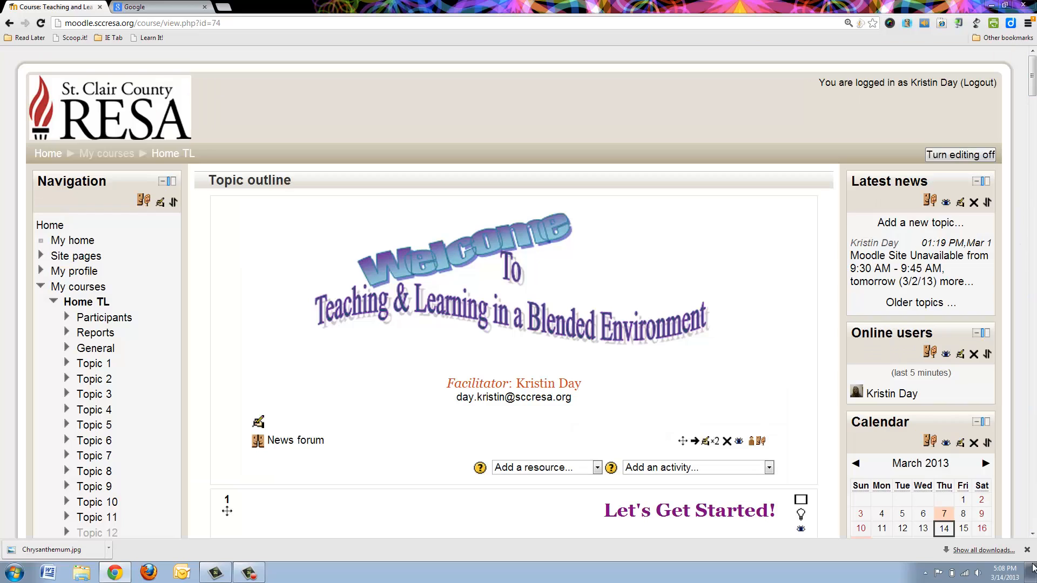
drag(1034, 81, 1015, 490)
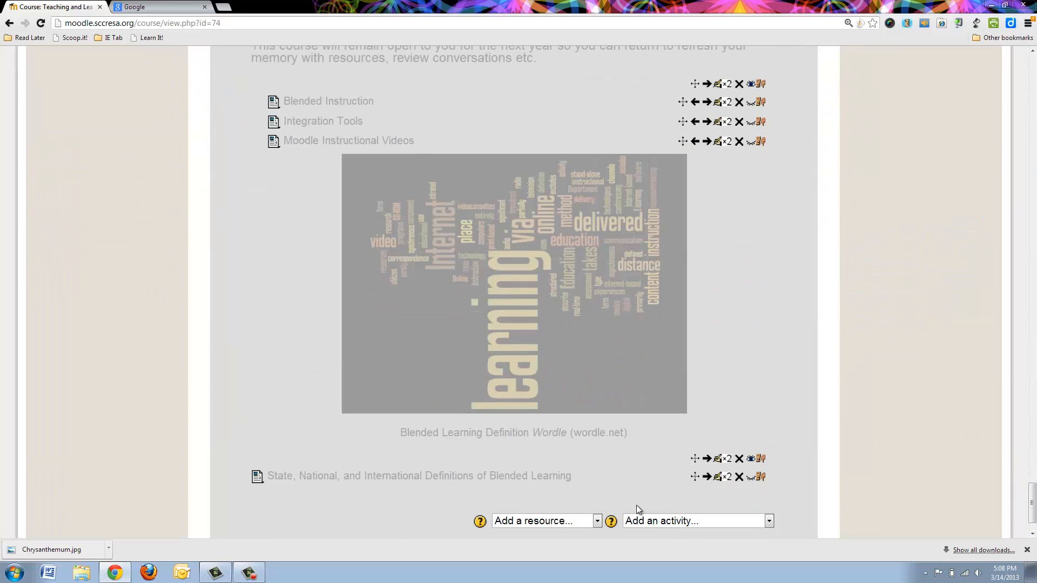
click(529, 523)
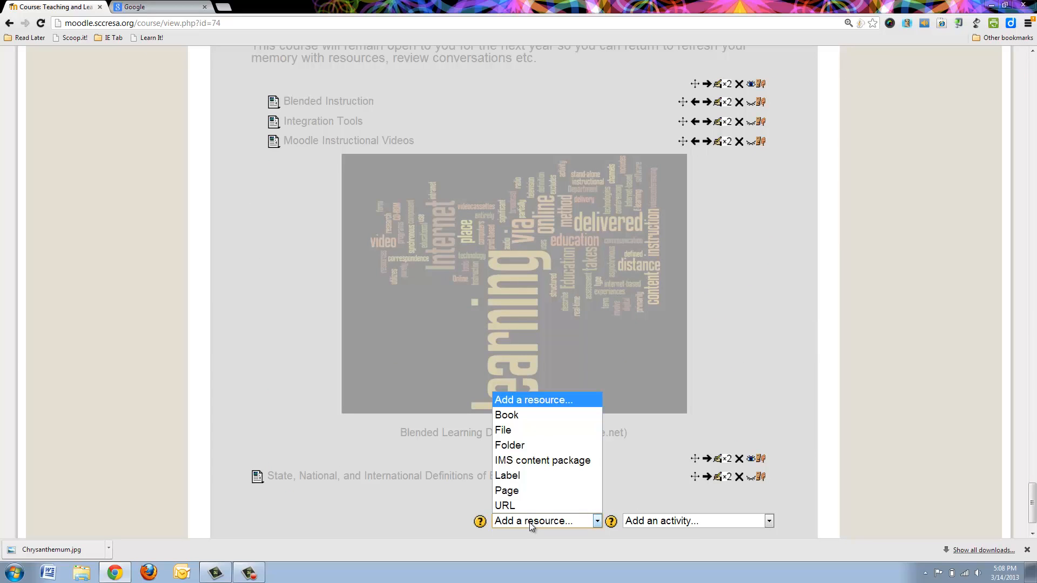
click(514, 430)
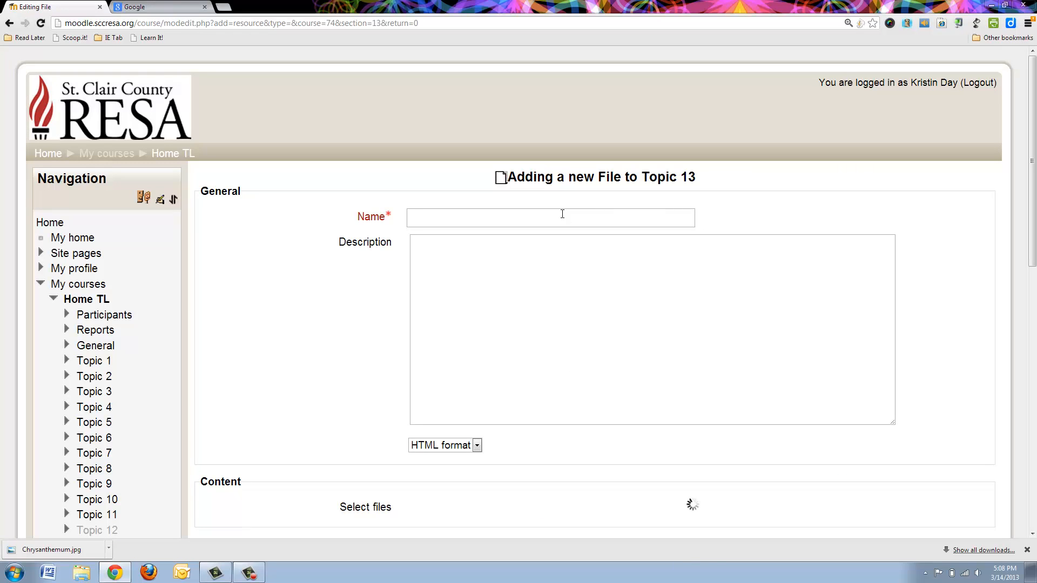
click(562, 214)
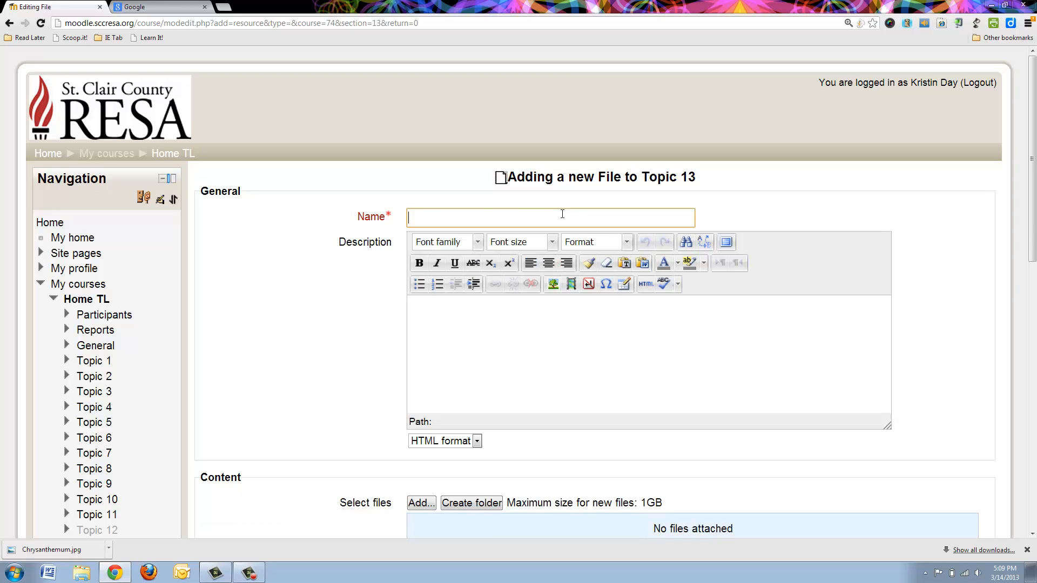
text(Kowala)
click(545, 377)
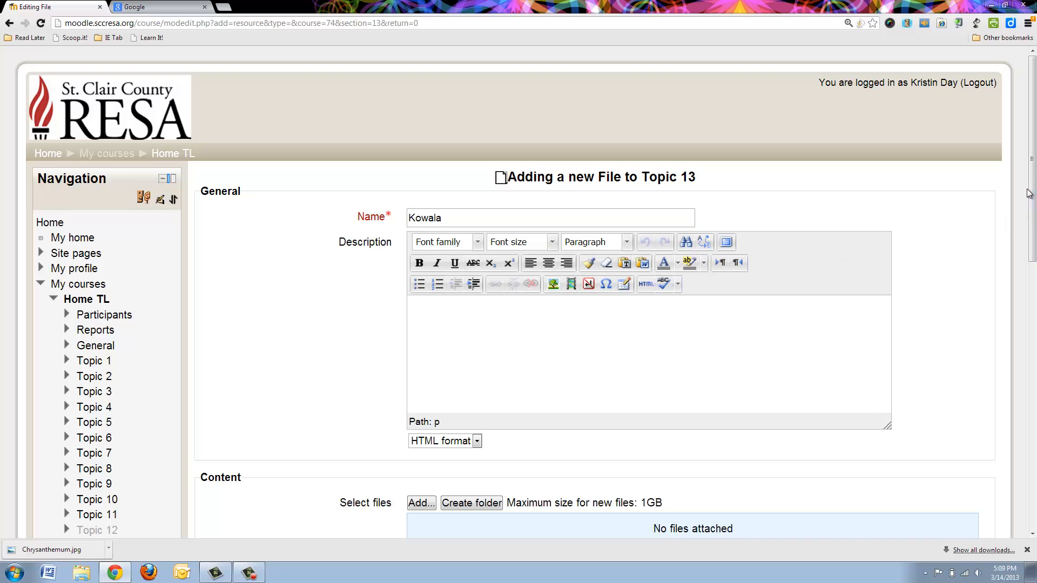
- Attach Koala.jpg from the Course Images folder of the private files as the content of the File resource
scroll(1033, 173, down, 3)
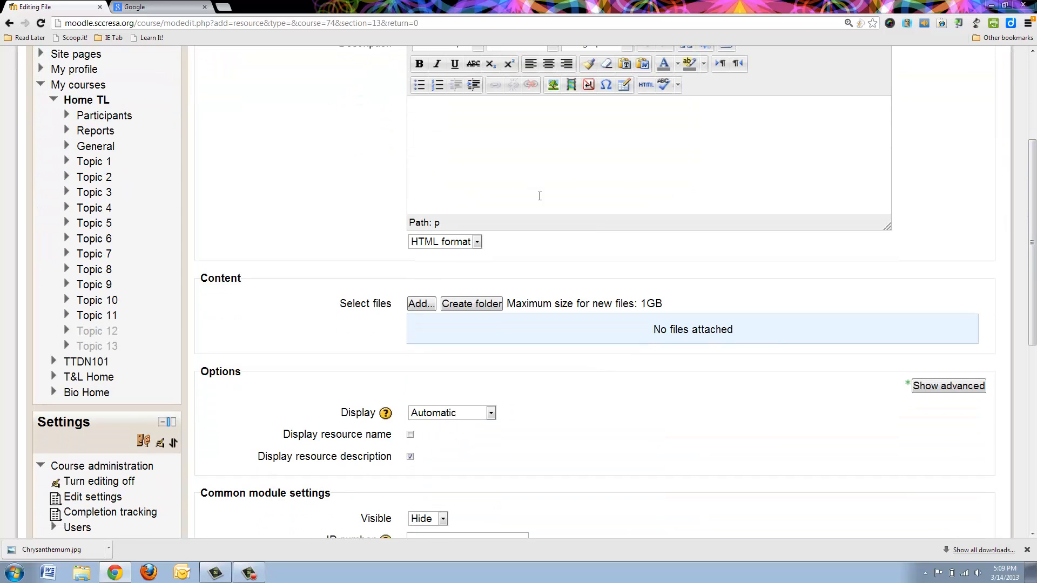
click(420, 304)
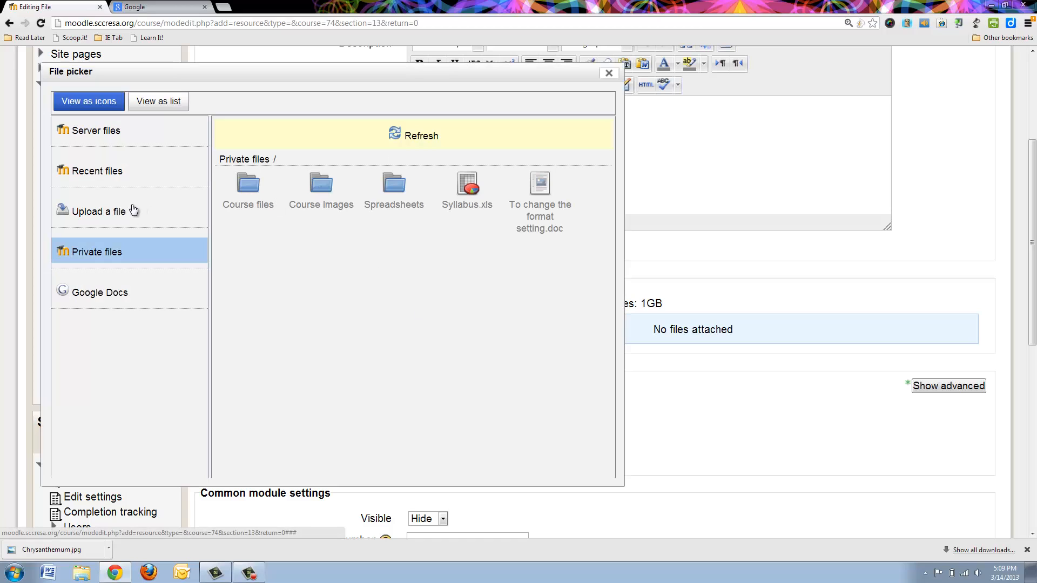
click(106, 213)
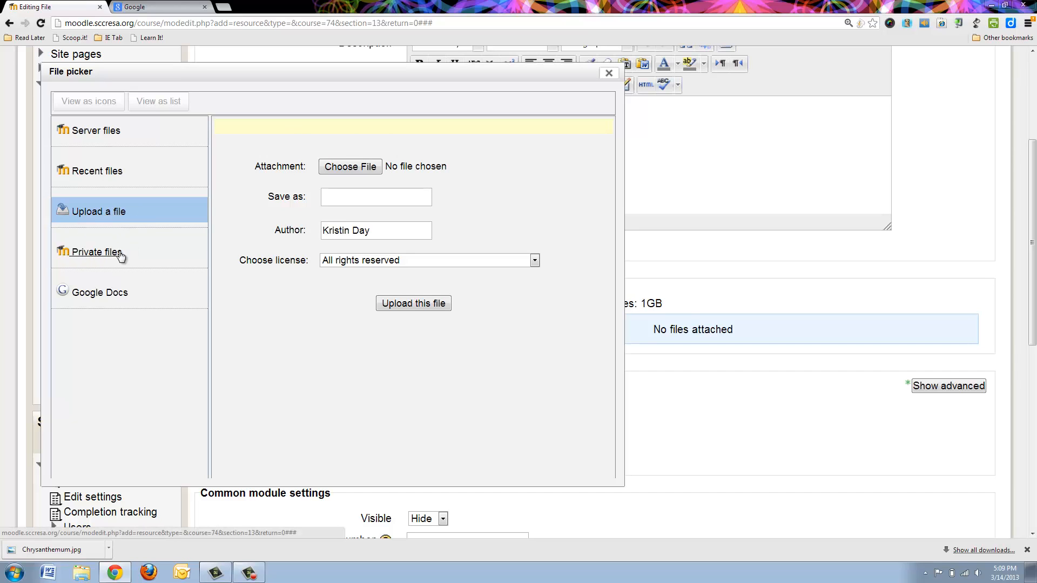
click(115, 258)
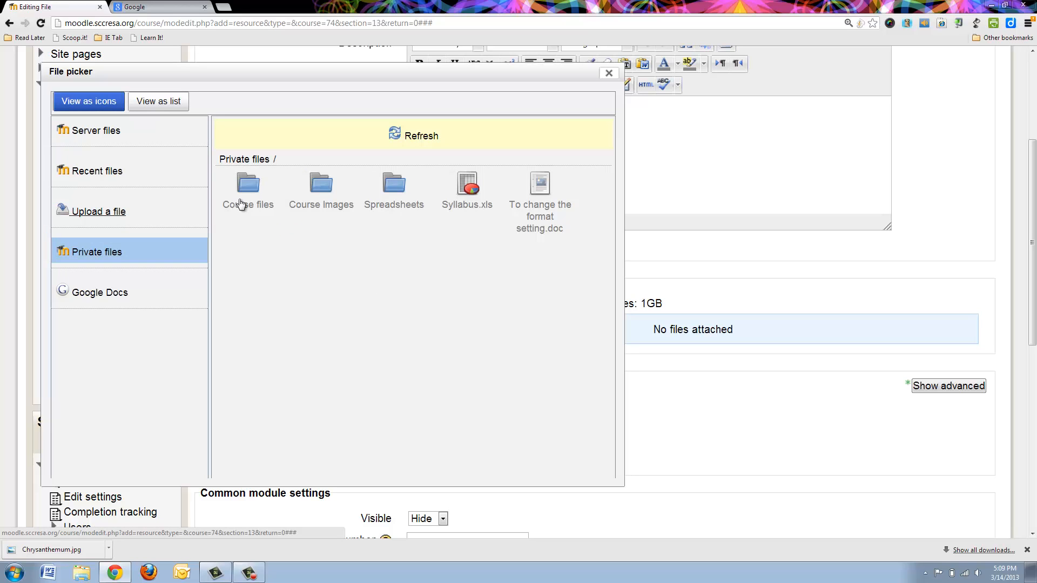
click(333, 202)
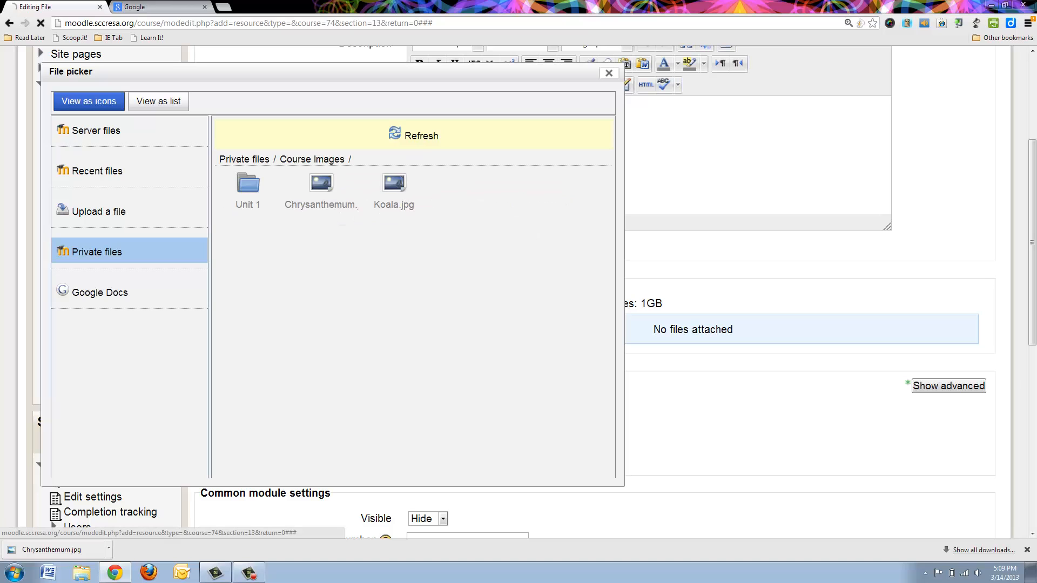
click(401, 185)
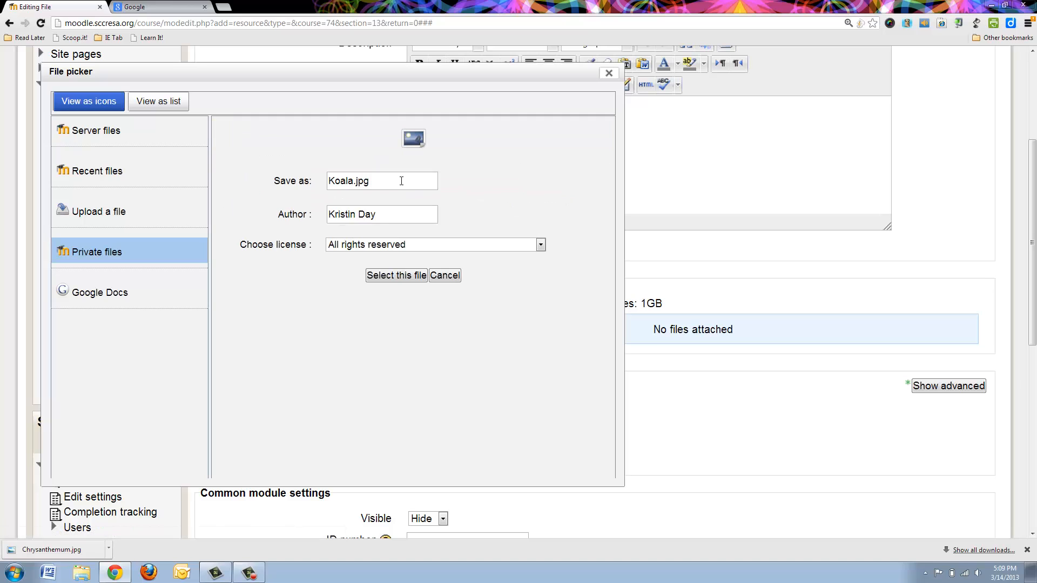
click(410, 279)
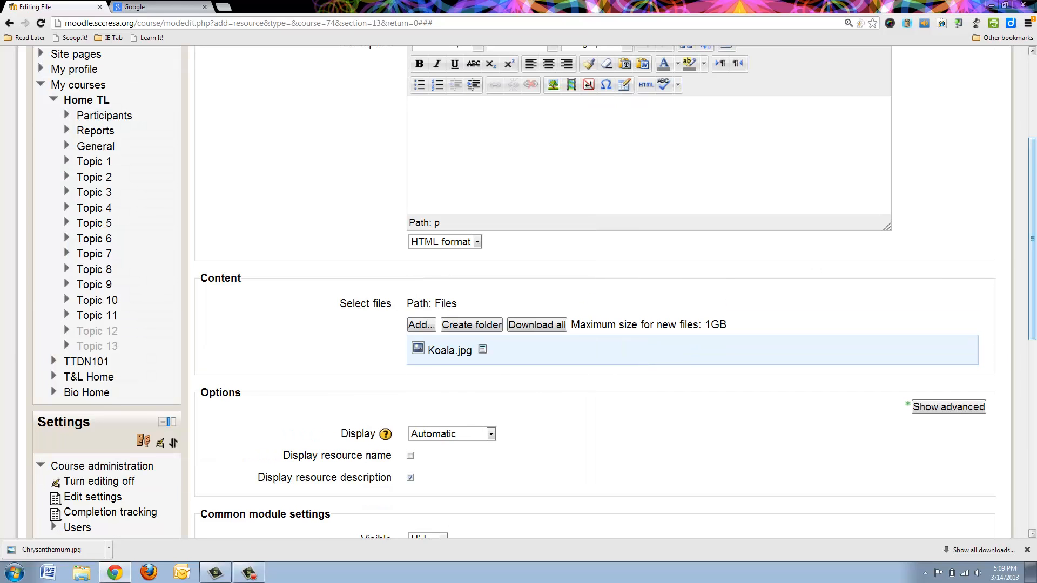
- Correct the File resource's name to "Koala"
scroll(1035, 175, up, 3)
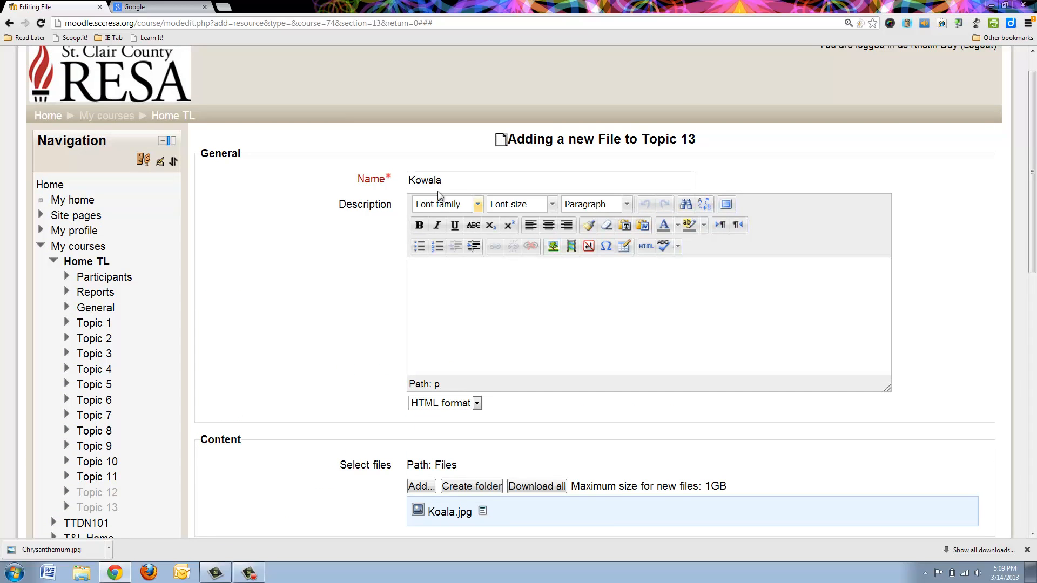
click(428, 179)
key(BackSpace)
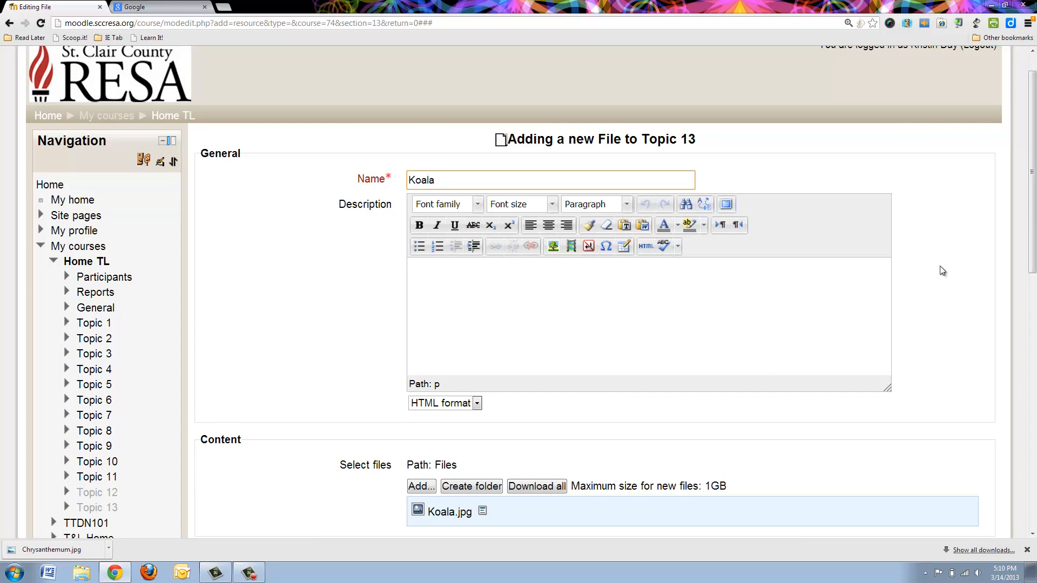
- Review the resource's Display choices, keep Automatic, and save the resource, returning to the course
drag(1033, 189, 1016, 270)
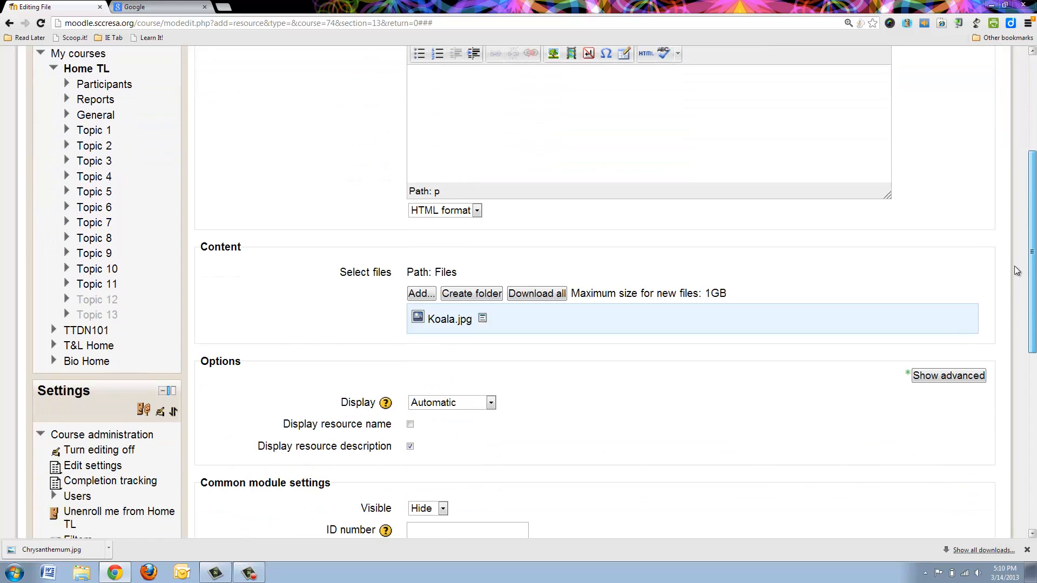
scroll(965, 386, down, 3)
scroll(951, 394, up, 6)
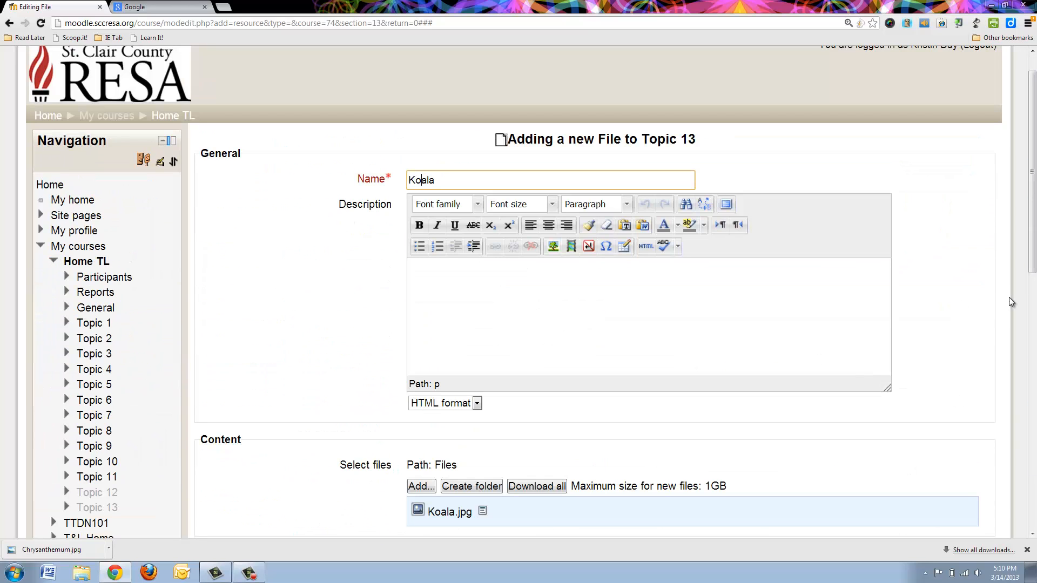
drag(1032, 110, 1034, 257)
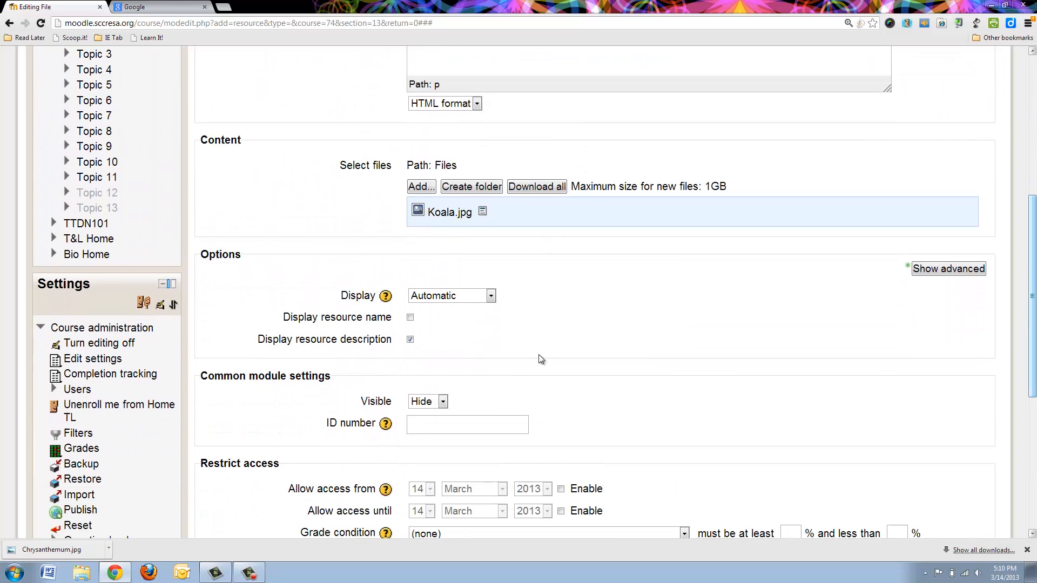
click(448, 296)
click(766, 241)
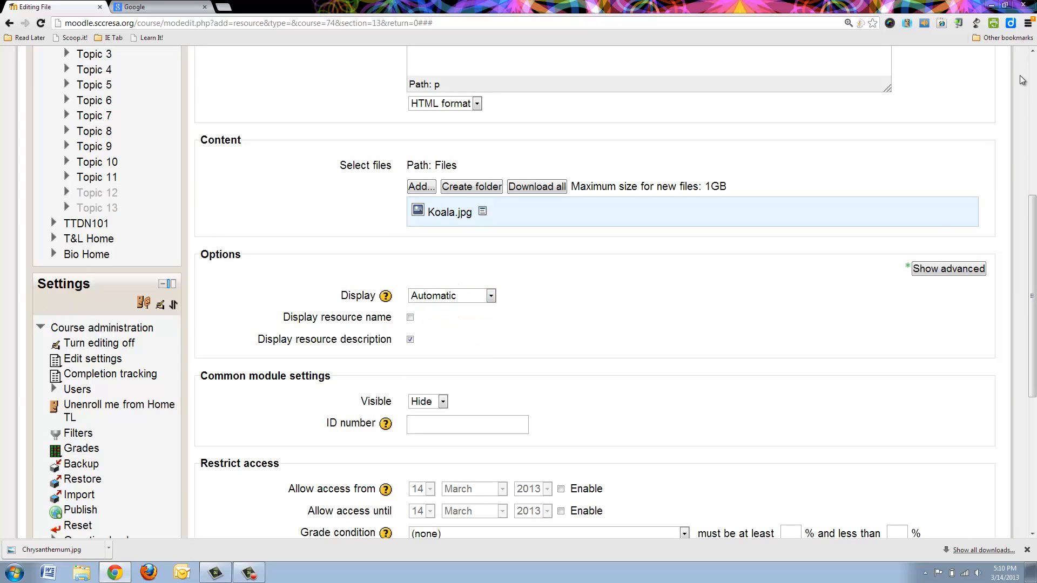
drag(1032, 216, 1032, 380)
click(271, 461)
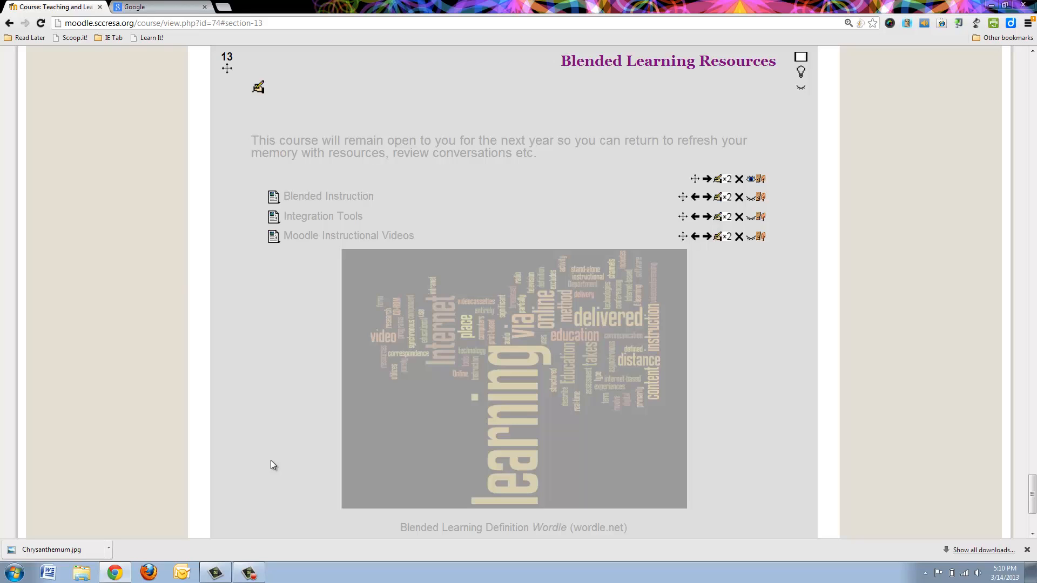
- Open the Koala resource at the end of Topic 13 to check its image
scroll(270, 460, down, 3)
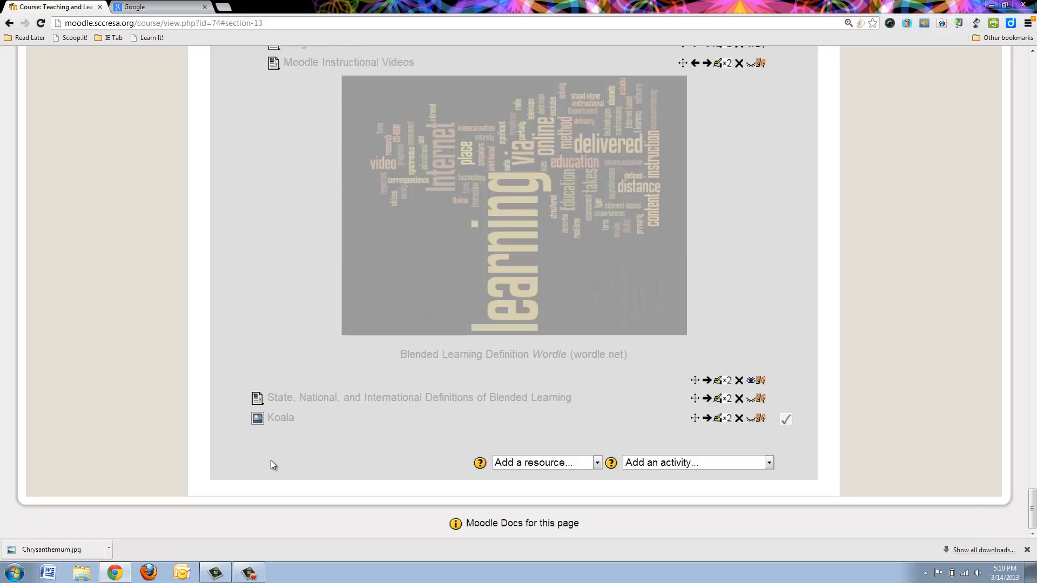
click(275, 419)
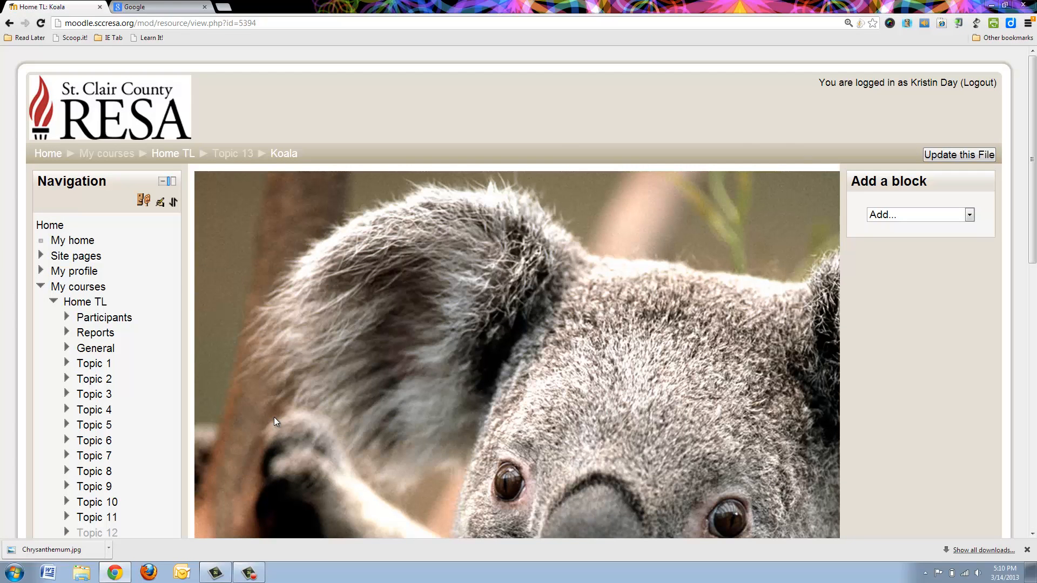
mouse_move(1032, 90)
mouse_down()
mouse_move(1034, 207)
mouse_move(1034, 89)
mouse_up()
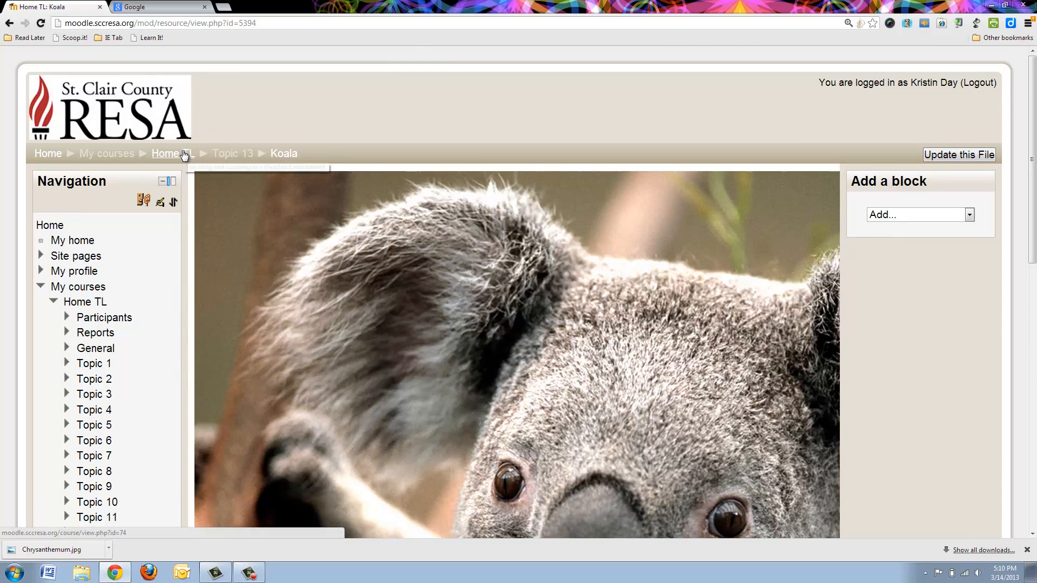
- Return to the Home TL course and start an Online text assignment in Topic 13, naming it "Reflection of Article"
click(184, 156)
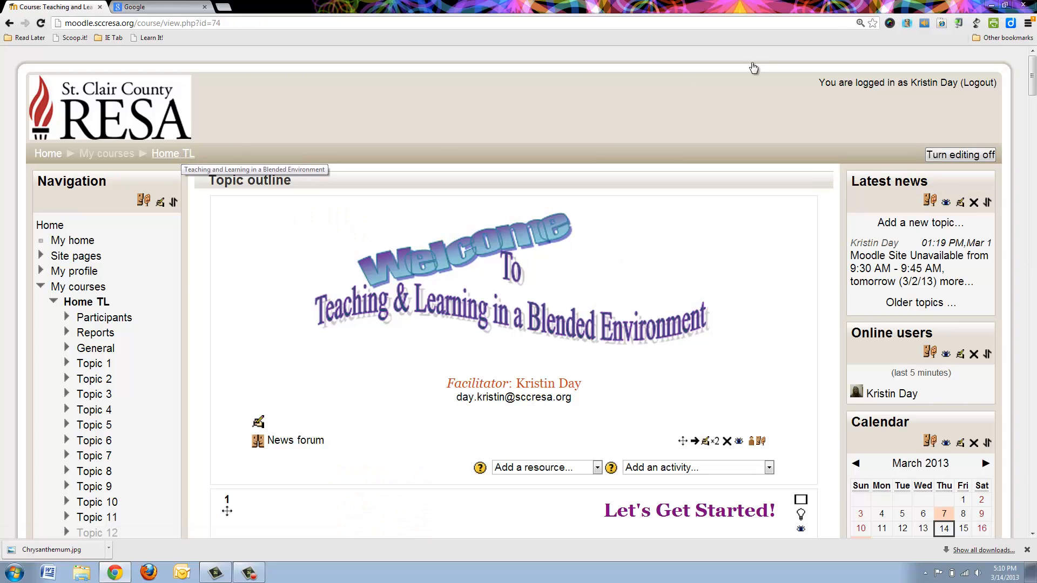
drag(1033, 87, 1035, 310)
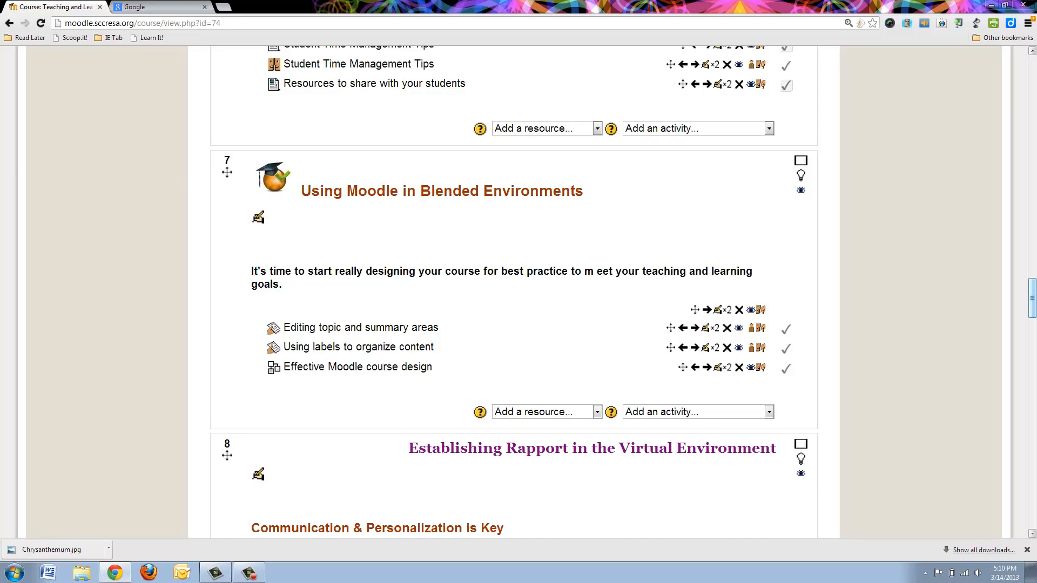
click(1032, 350)
drag(1032, 350, 1028, 473)
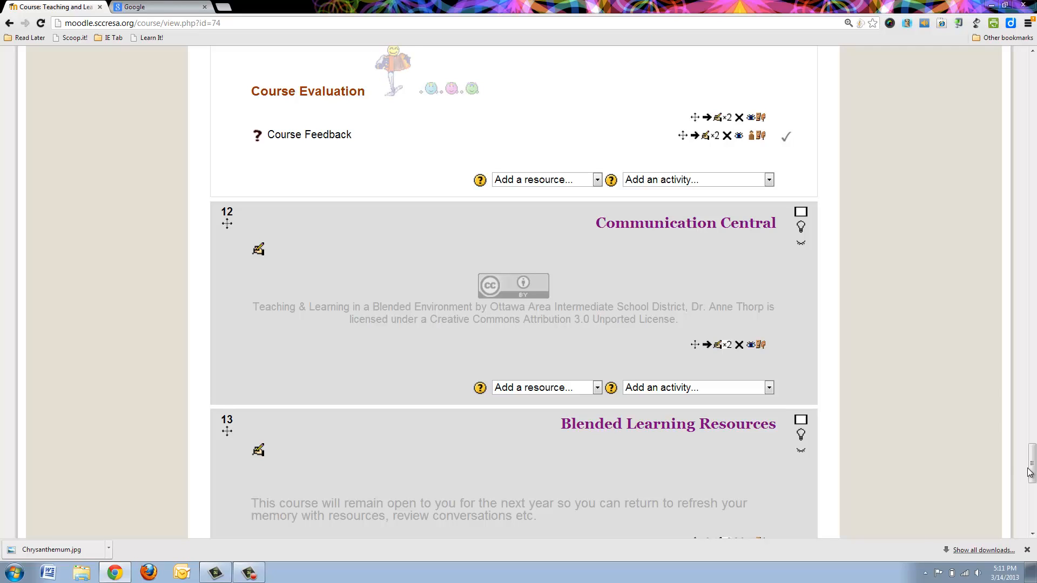
drag(1029, 473, 1032, 518)
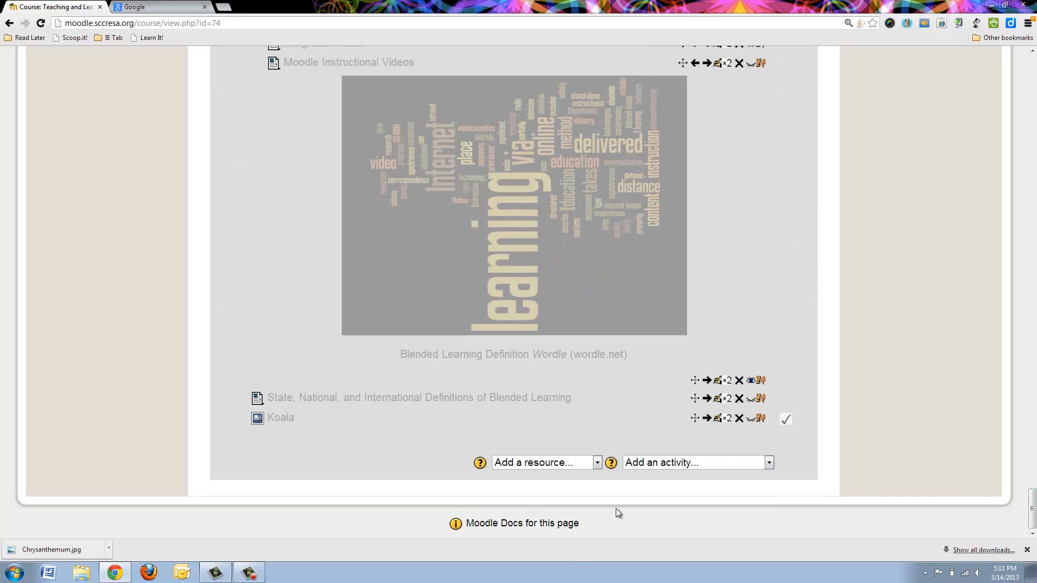
click(677, 463)
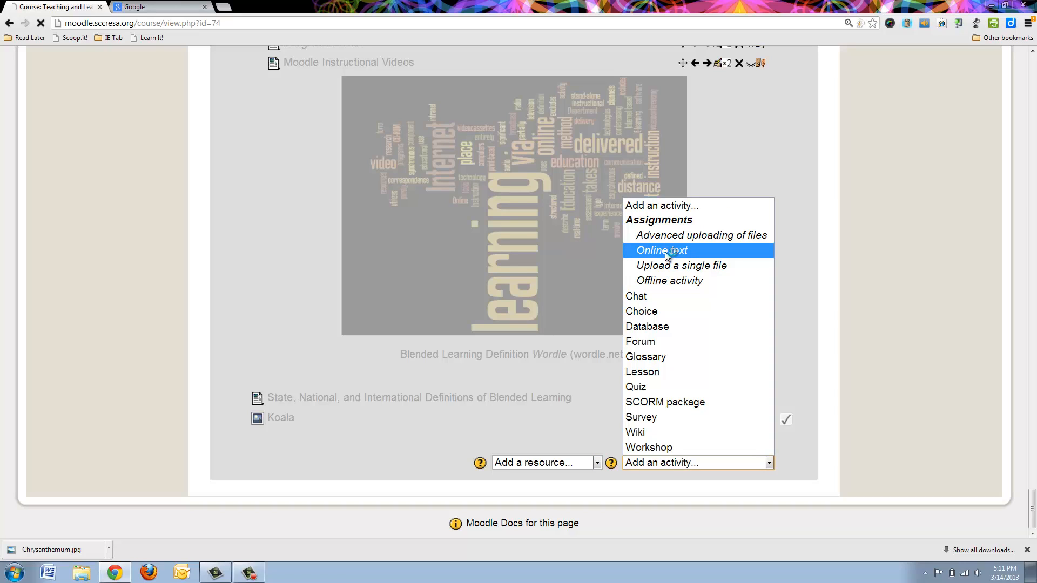
click(665, 252)
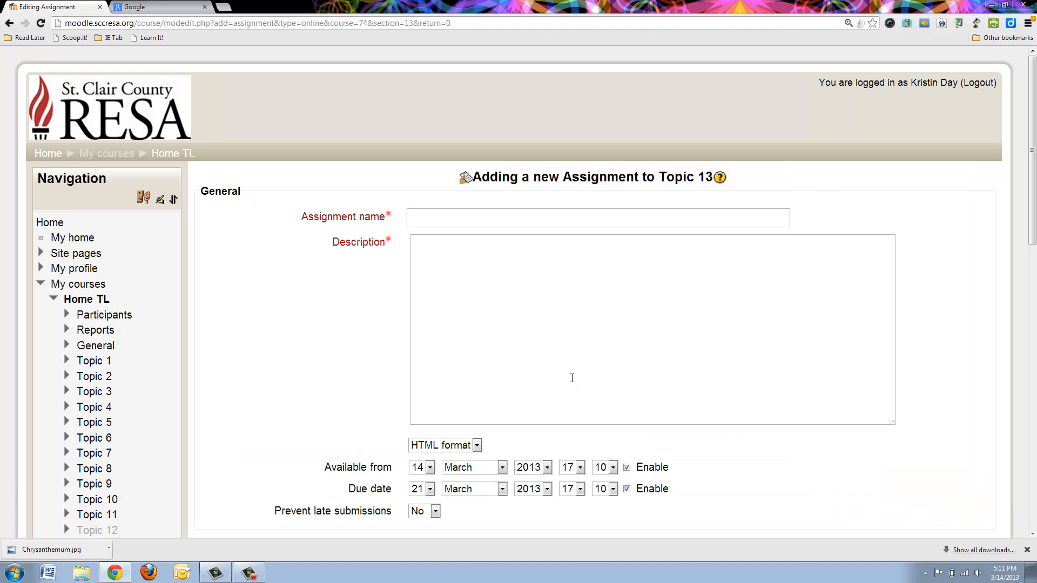
click(460, 217)
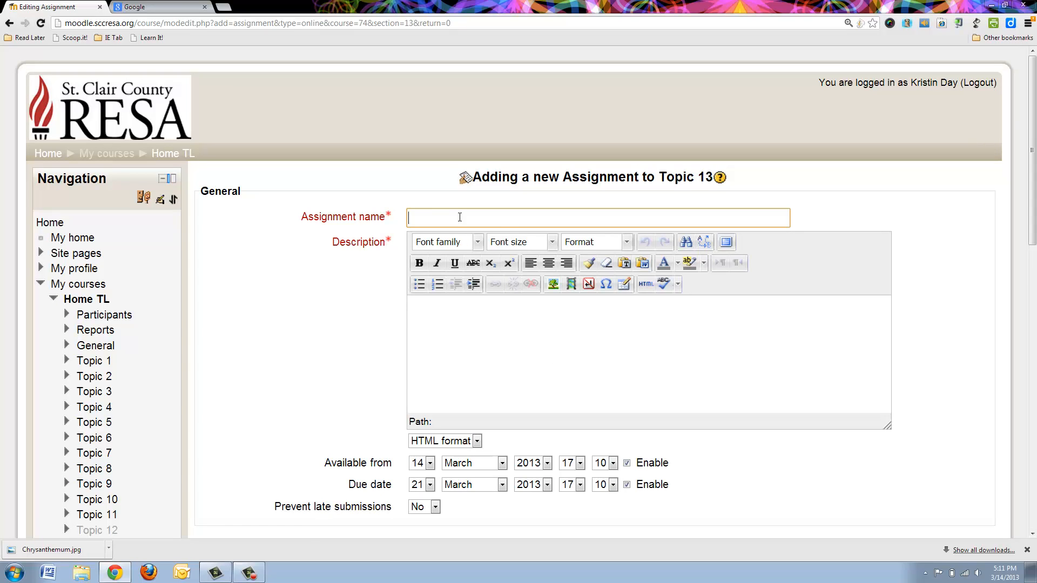
text(Reflection of Article)
- Enter the assignment description "Please read this article and then turn in your reflections in Moodle."
click(441, 313)
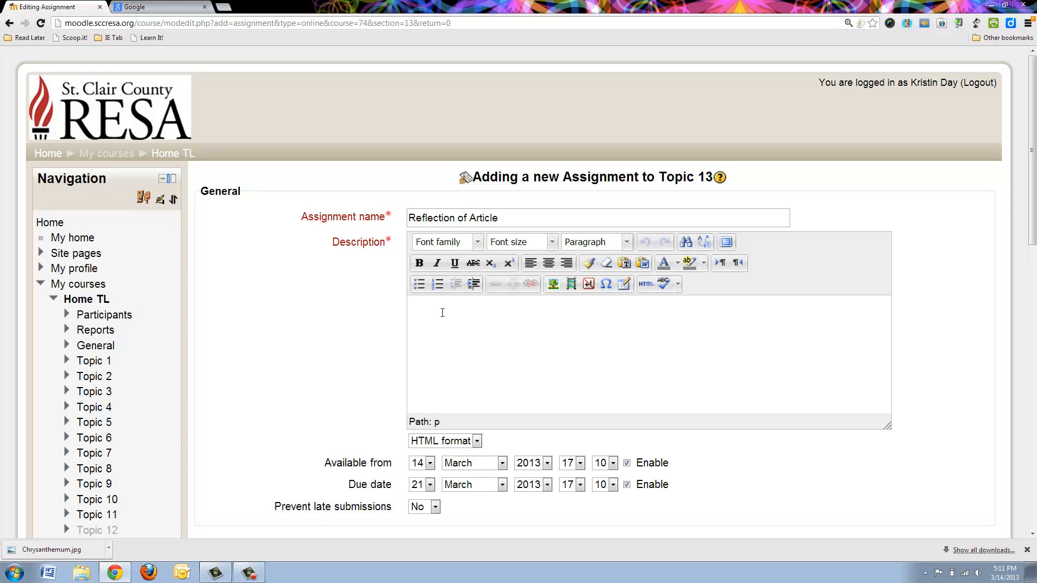
text(Please read this artile a)
key(BackSpace)
key(BackSpace)
key(BackSpace)
key(BackSpace)
text(cla)
key(BackSpace)
key(BackSpace)
text(l)
key(BackSpace)
text(le and then)
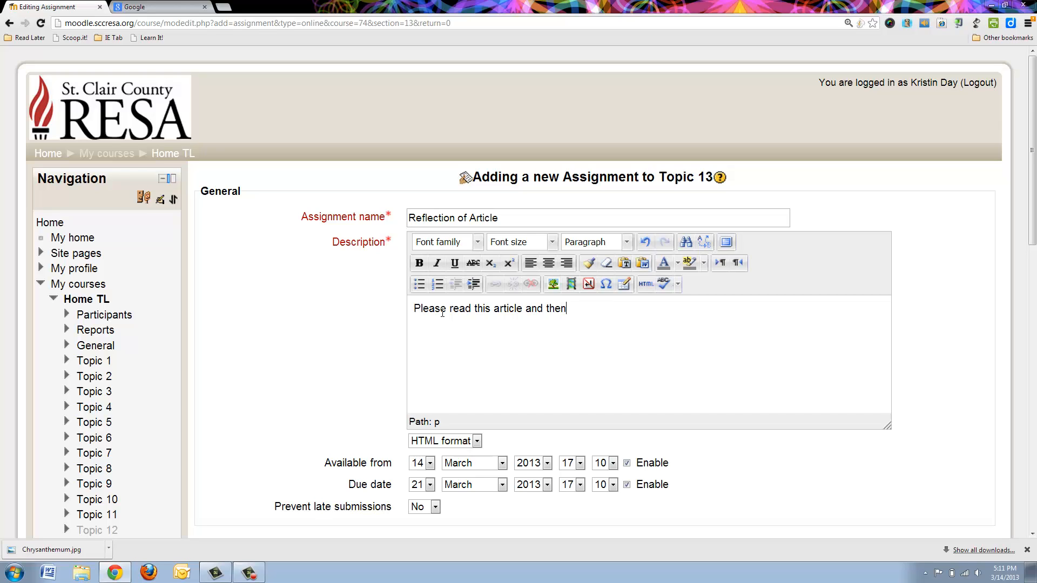
text( leav)
key(BackSpace)
key(BackSpace)
key(BackSpace)
key(BackSpace)
text(tunr)
key(BackSpace)
key(BackSpace)
text(rn in your reflection)
key(BackSpace)
text(s )
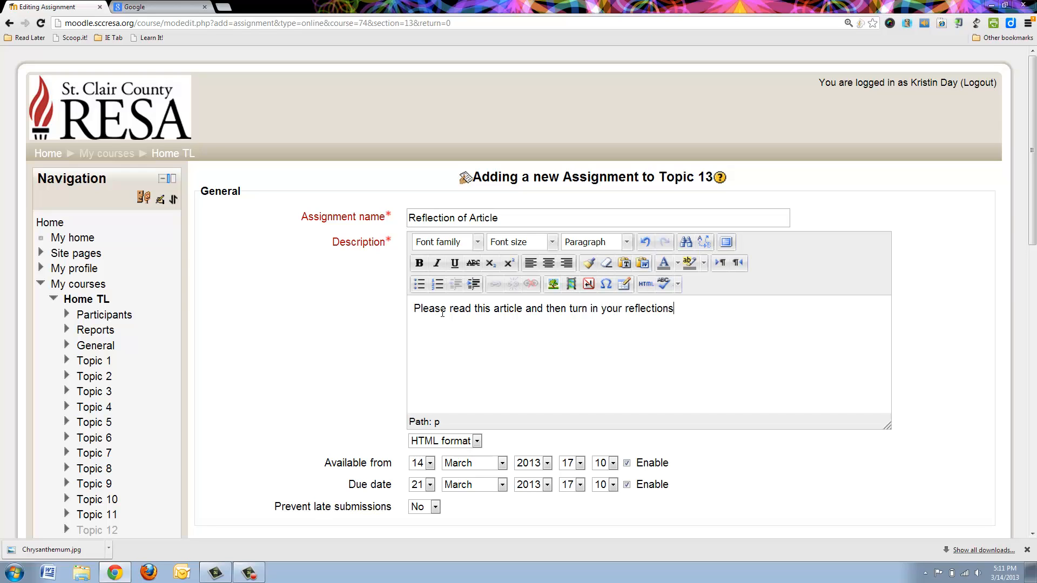
text(in Mod)
key(BackSpace)
key(BackSpace)
text(odd)
key(BackSpace)
key(BackSpace)
text(odle.)
- Start a link on "this article" in the assignment description, using Syllabus.xls from Private files as its URL
drag(474, 309, 520, 313)
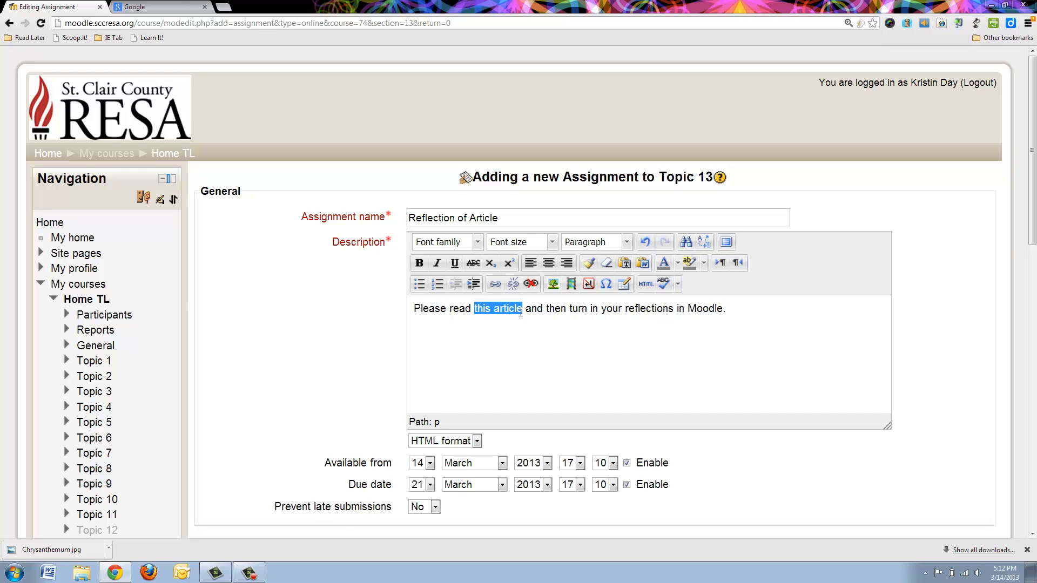
click(494, 285)
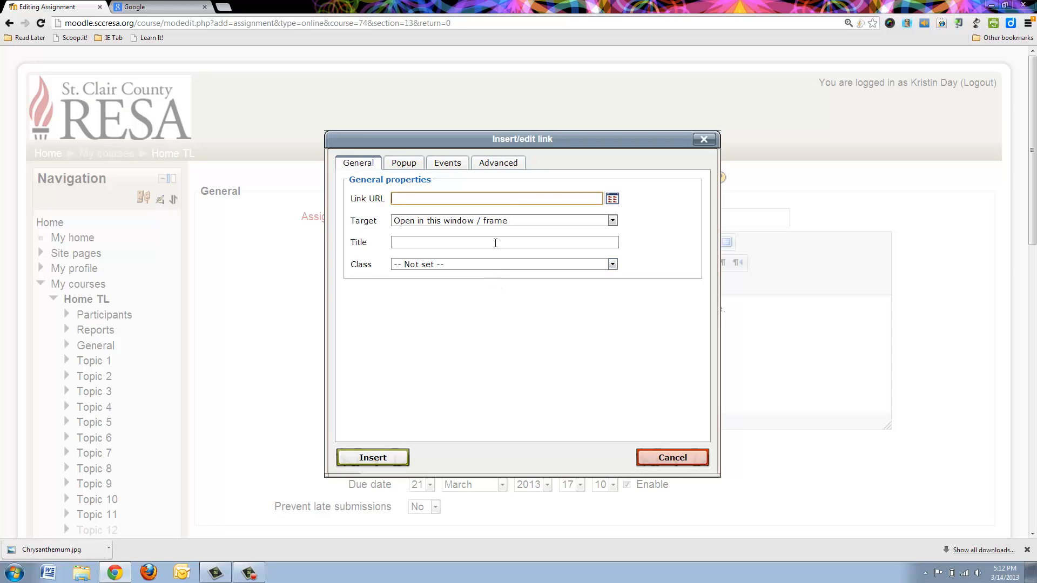
click(613, 200)
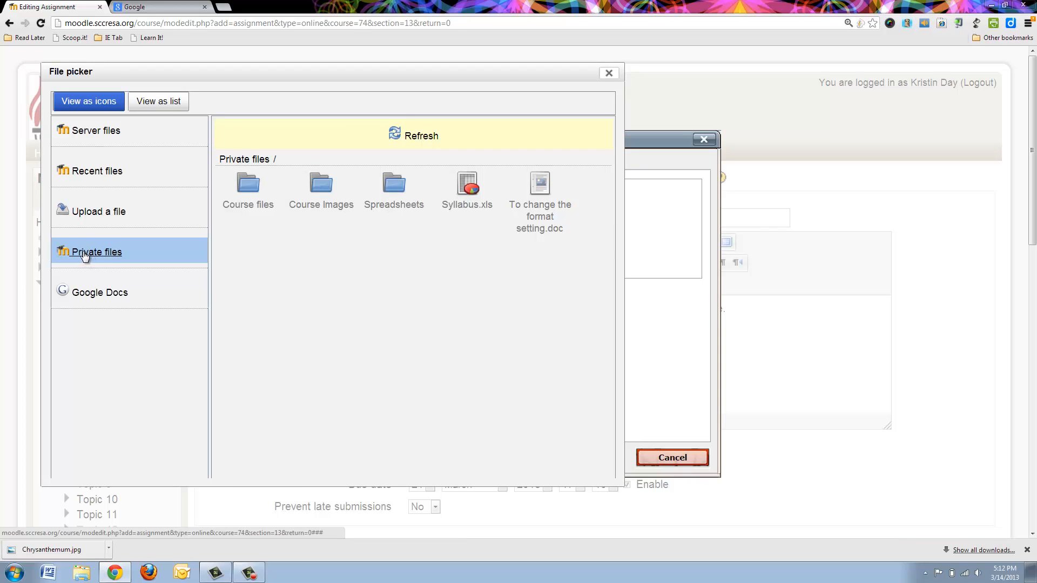
click(247, 192)
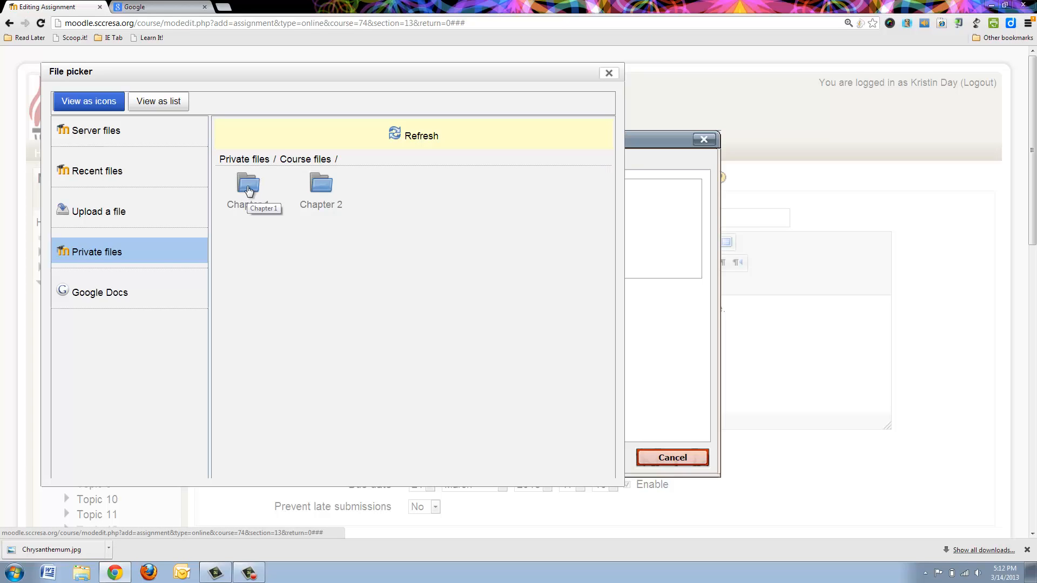
click(258, 160)
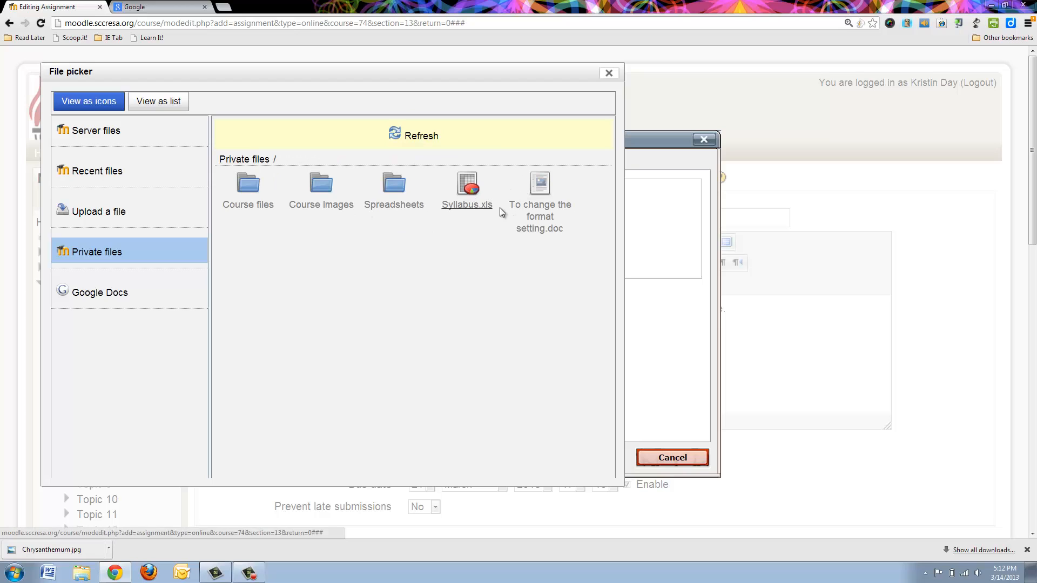
click(464, 188)
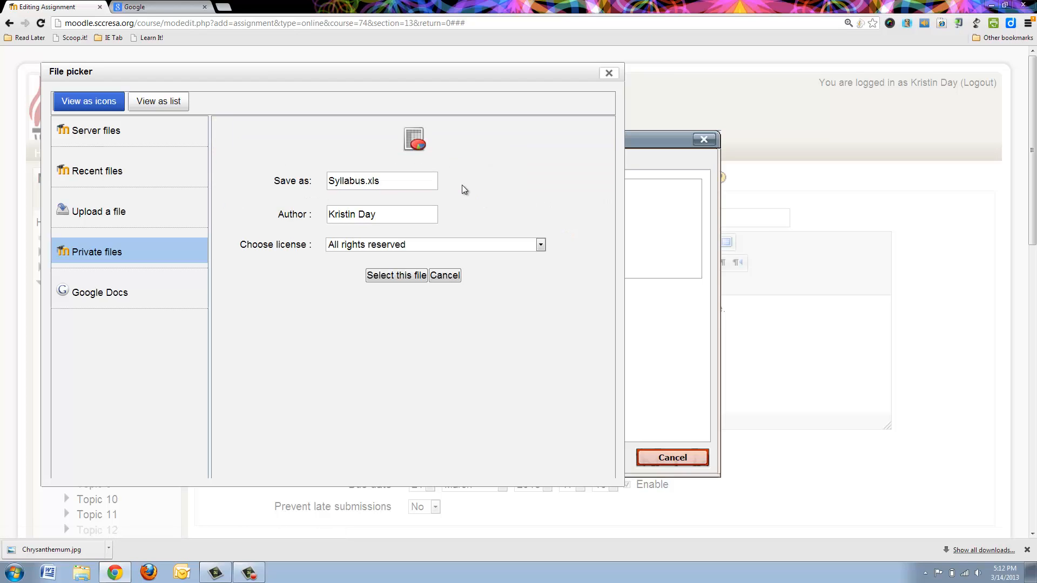
click(402, 277)
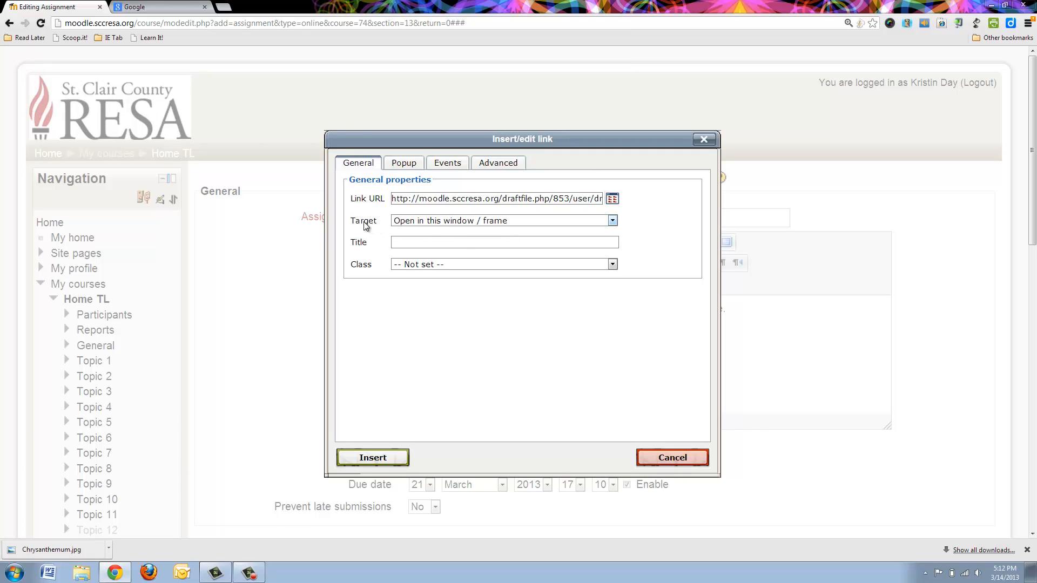
- Set the link target to Open in new window (_blank) and insert the link
click(440, 222)
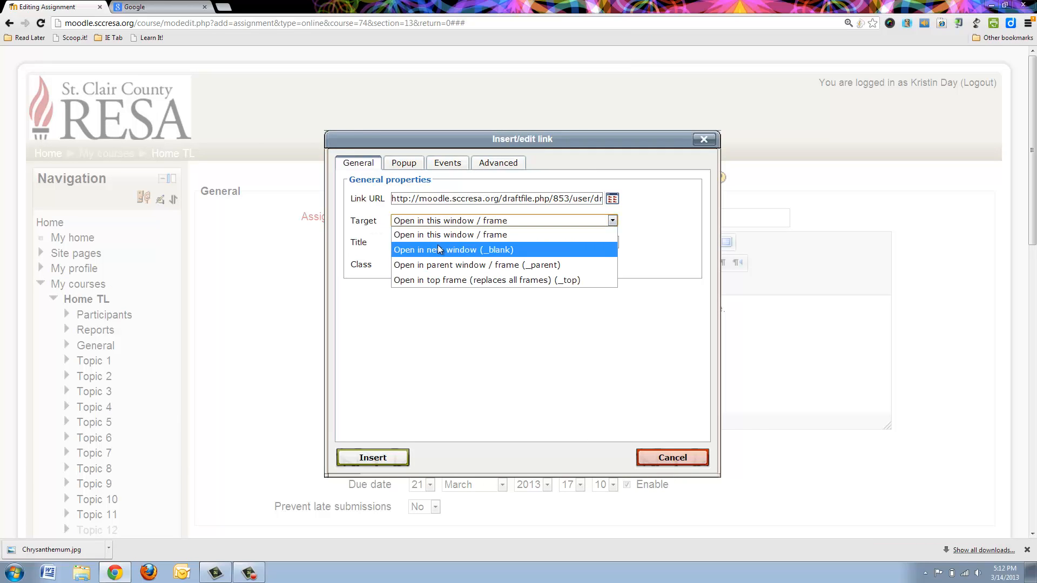
click(438, 247)
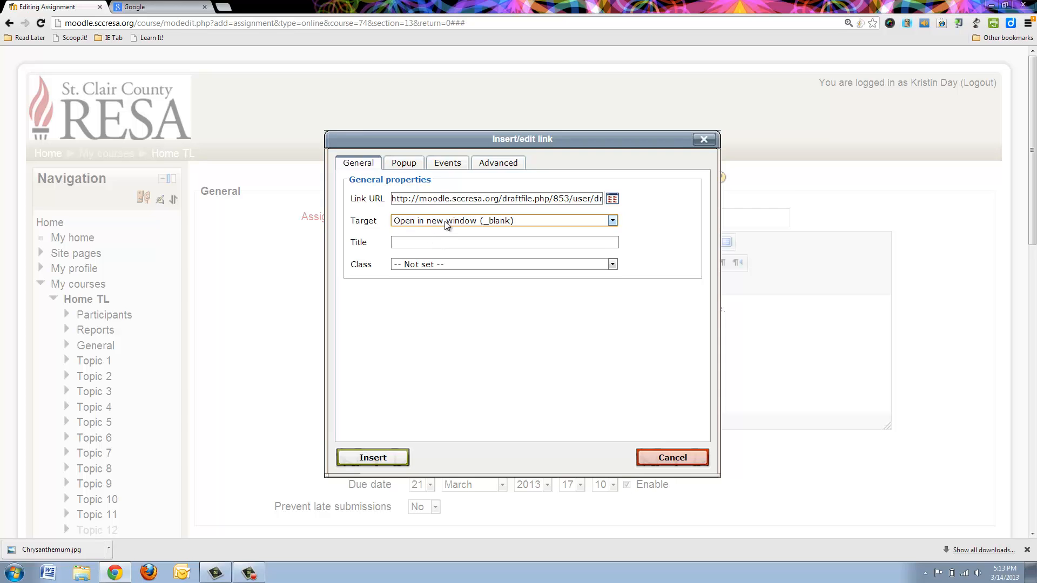
click(373, 457)
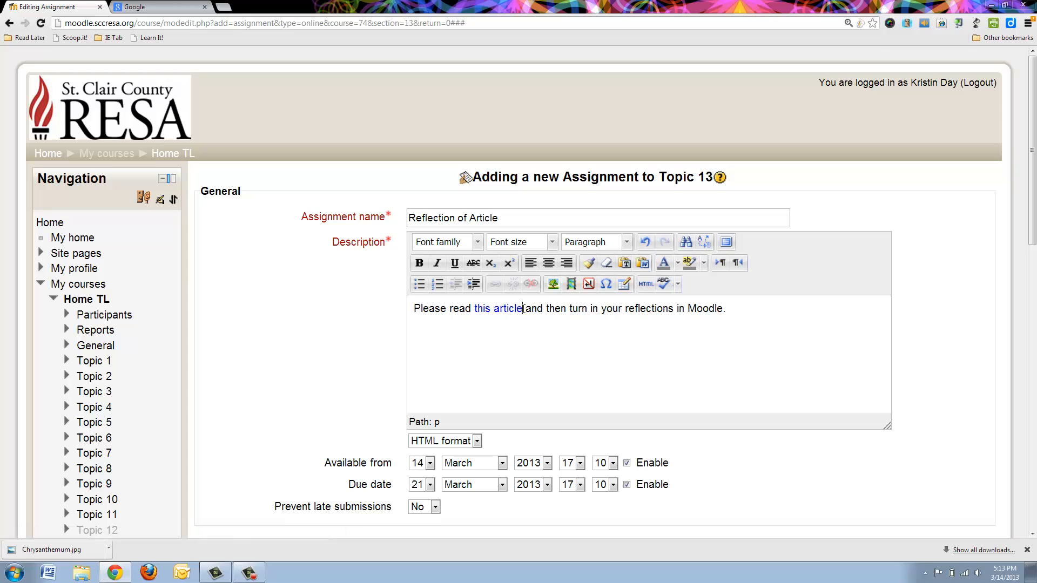
- Format the linked words "this article" in the description with underlining and blue text
drag(522, 307, 475, 302)
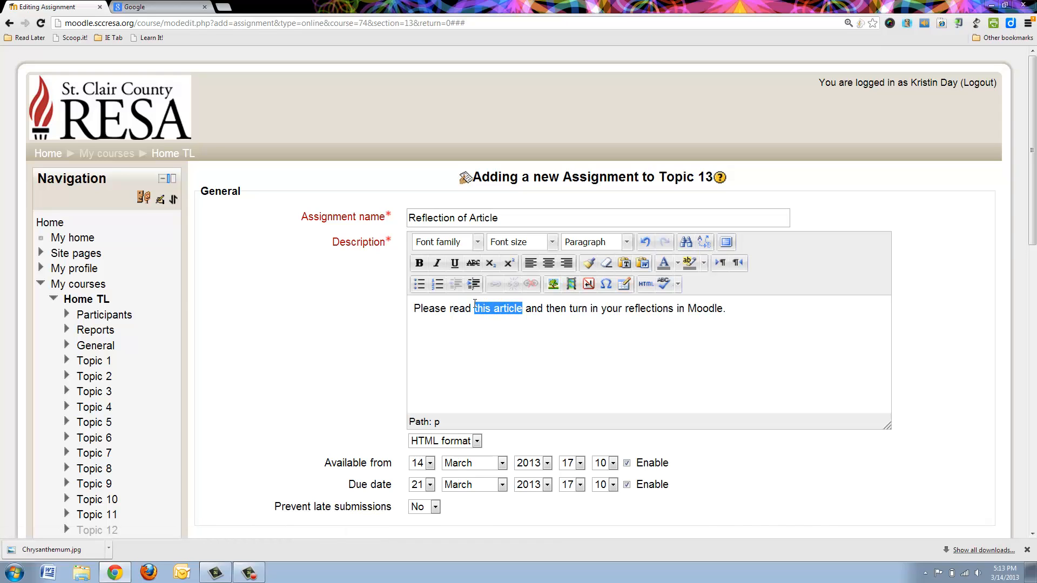
click(456, 264)
click(677, 263)
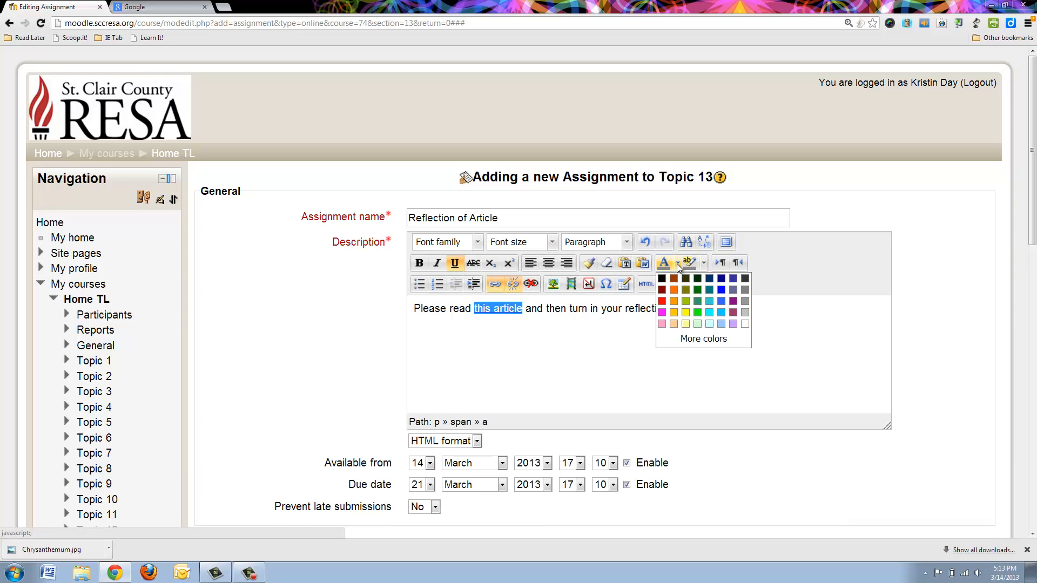
click(720, 287)
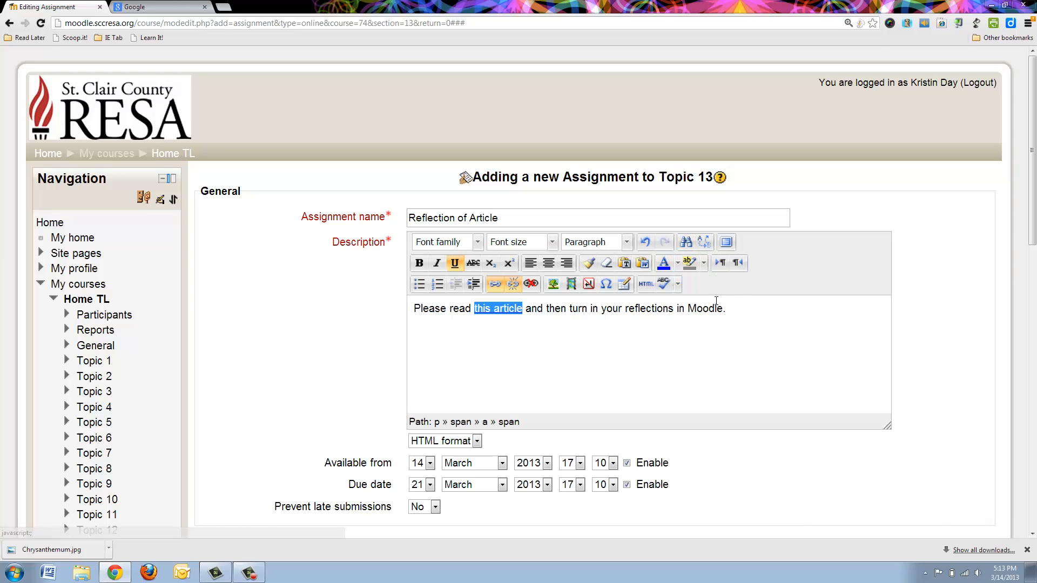
click(690, 363)
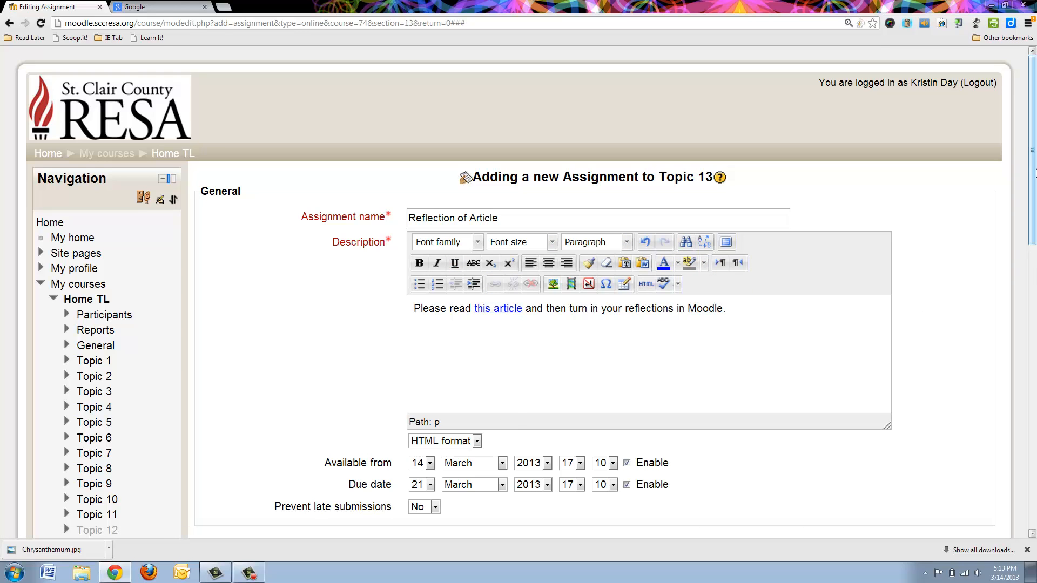
- Save the assignment with a return to the course, and open Reflection of Article at the end of Topic 13
drag(1034, 173, 1015, 476)
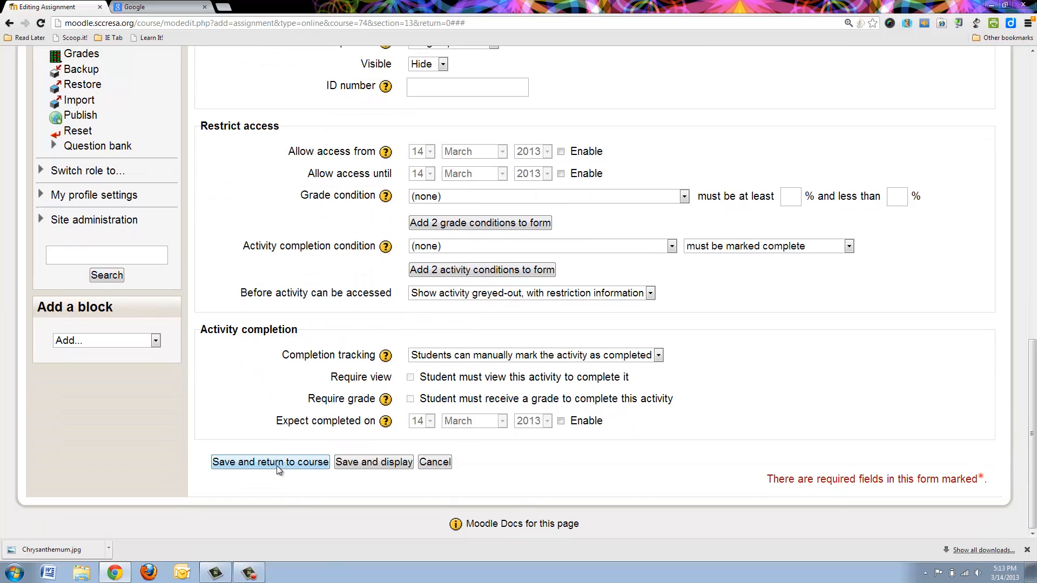
click(277, 464)
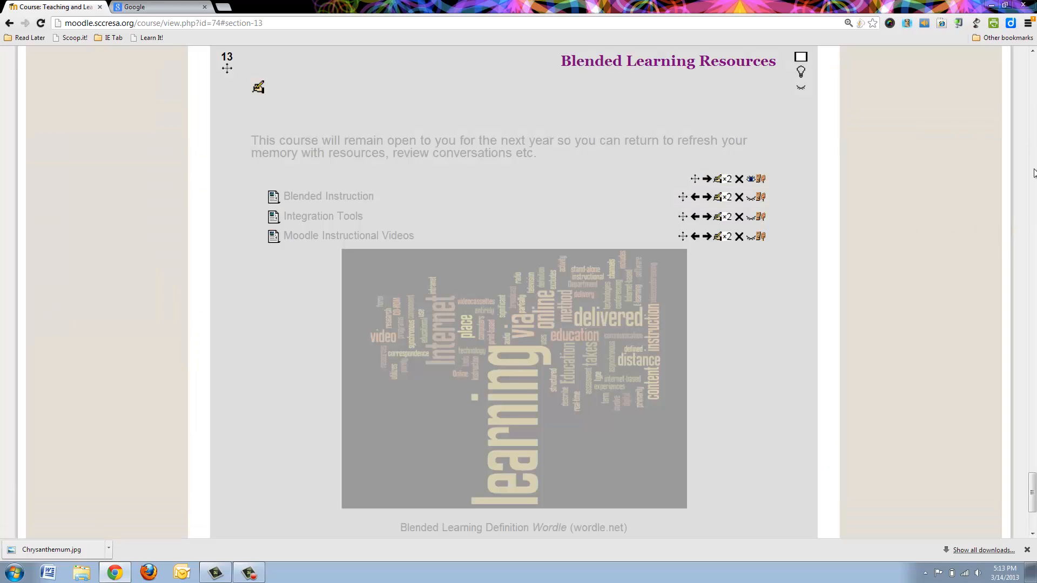
scroll(1034, 173, down, 4)
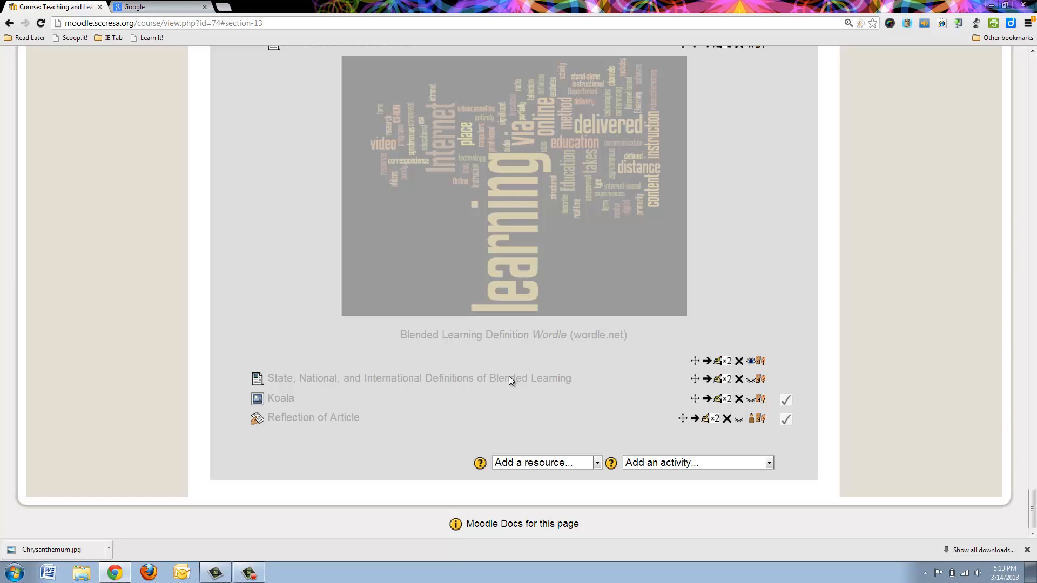
click(302, 426)
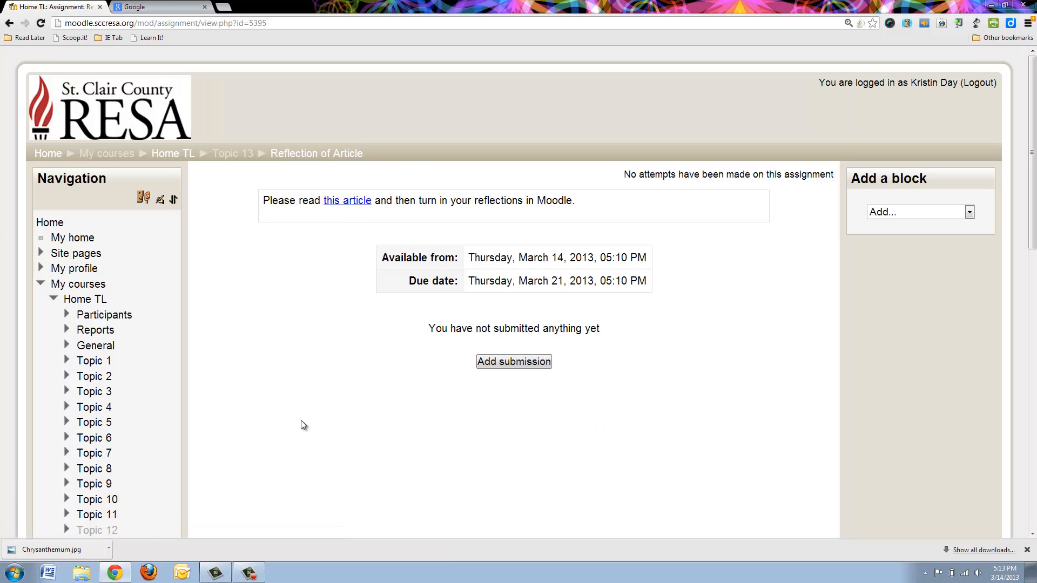
- Download Syllabus.xls through the "this article" link, open it in Excel to check its contents, and close it
click(331, 200)
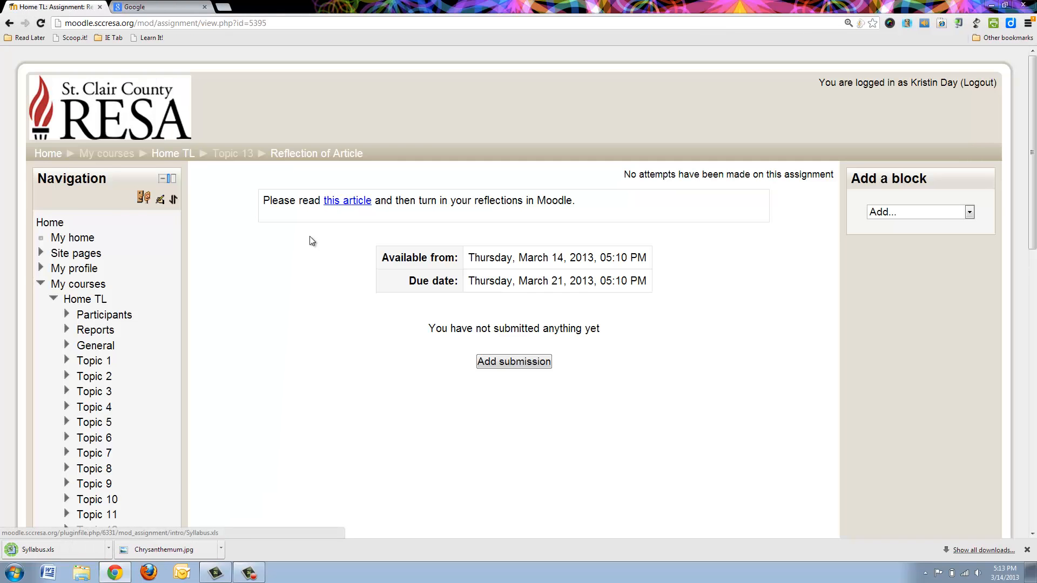
click(76, 548)
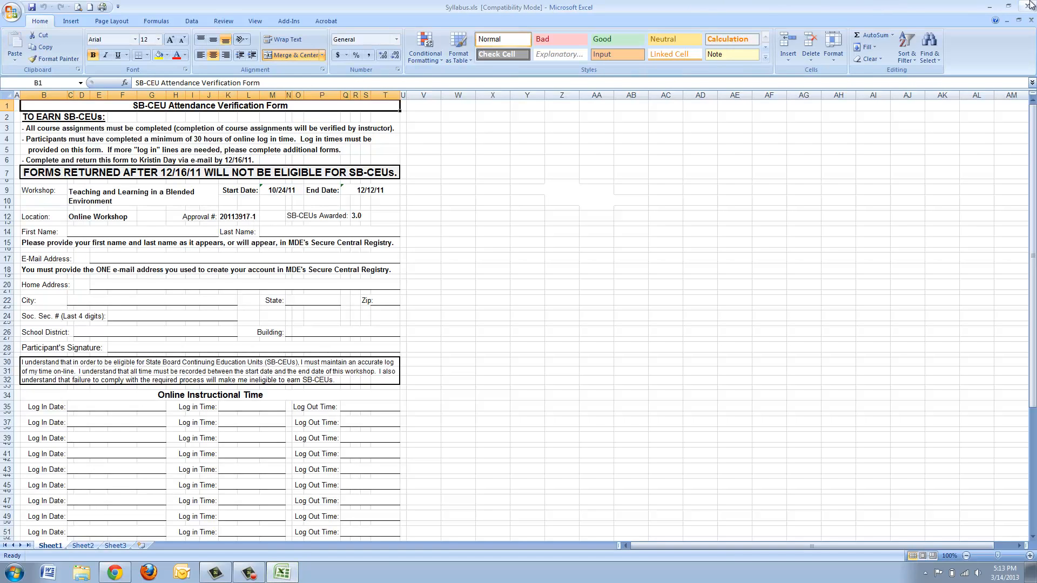
click(1027, 6)
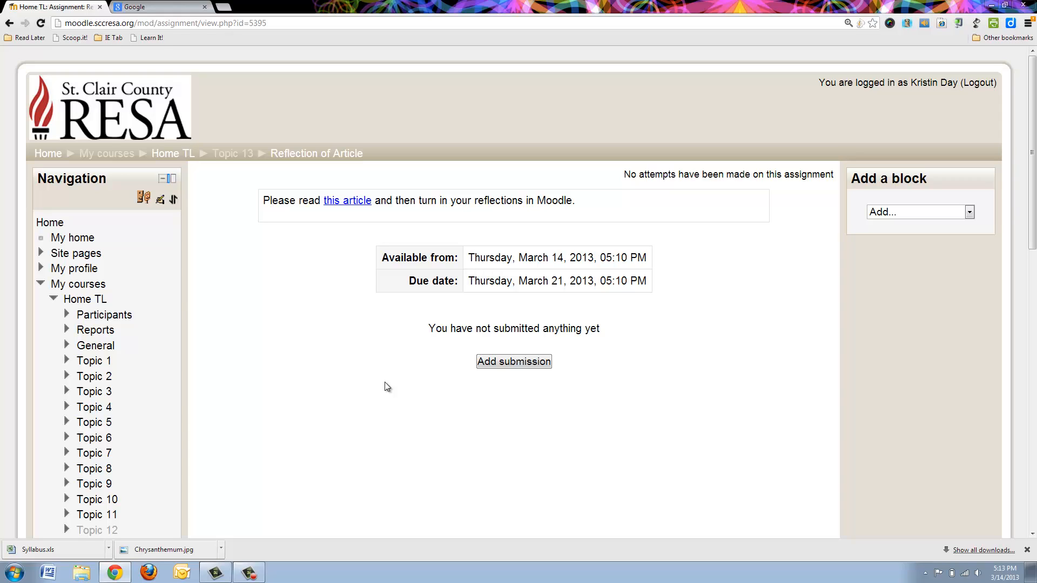
- Return to the Home TL course page and look through its topics
click(174, 155)
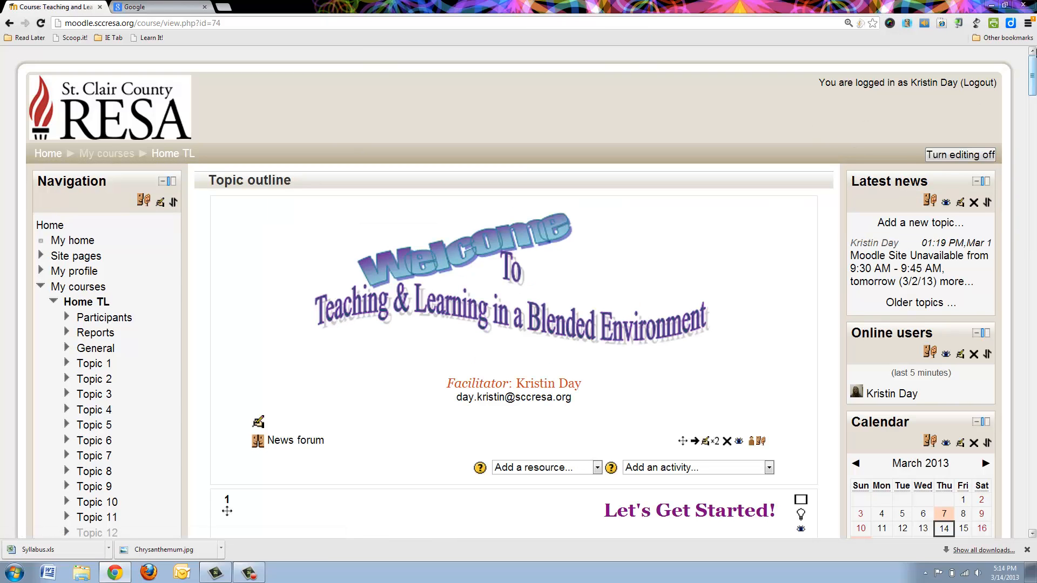
scroll(1008, 151, down, 10)
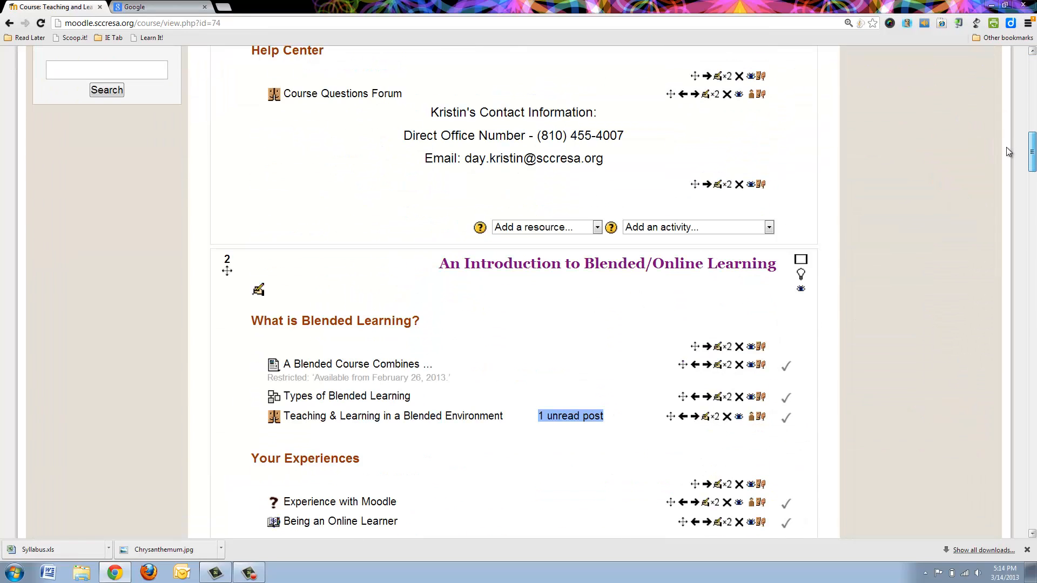